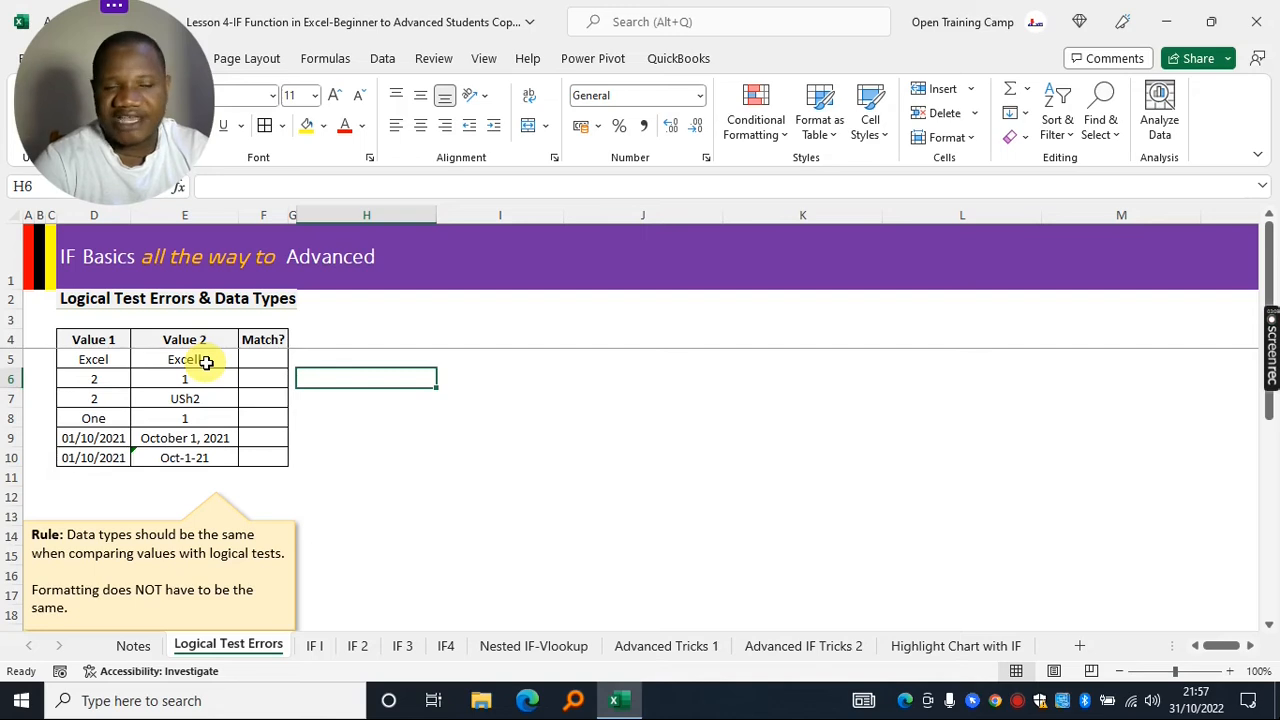
- Enter the comparison =D5=E5 in cell F5 and check it against the two values in row 5
{"action": "left_click", "coordinate": [261, 360]}
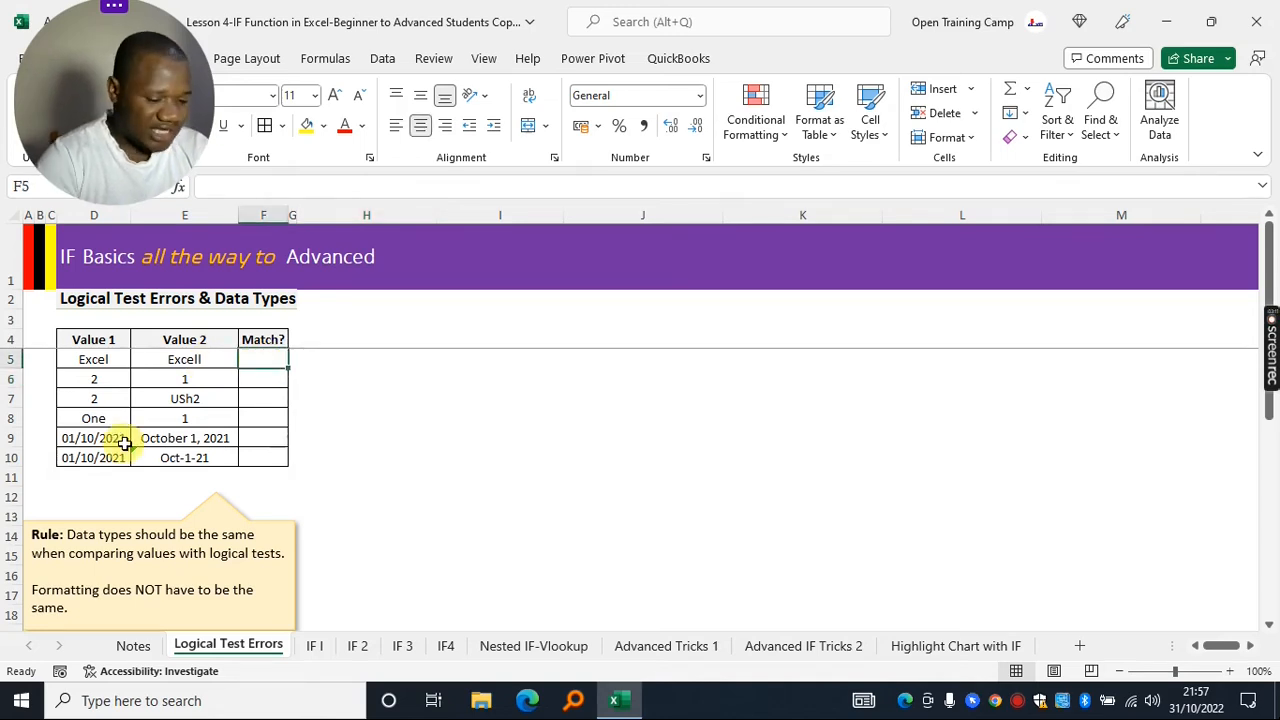
{"action": "type", "text": "="}
{"action": "left_click", "coordinate": [97, 360]}
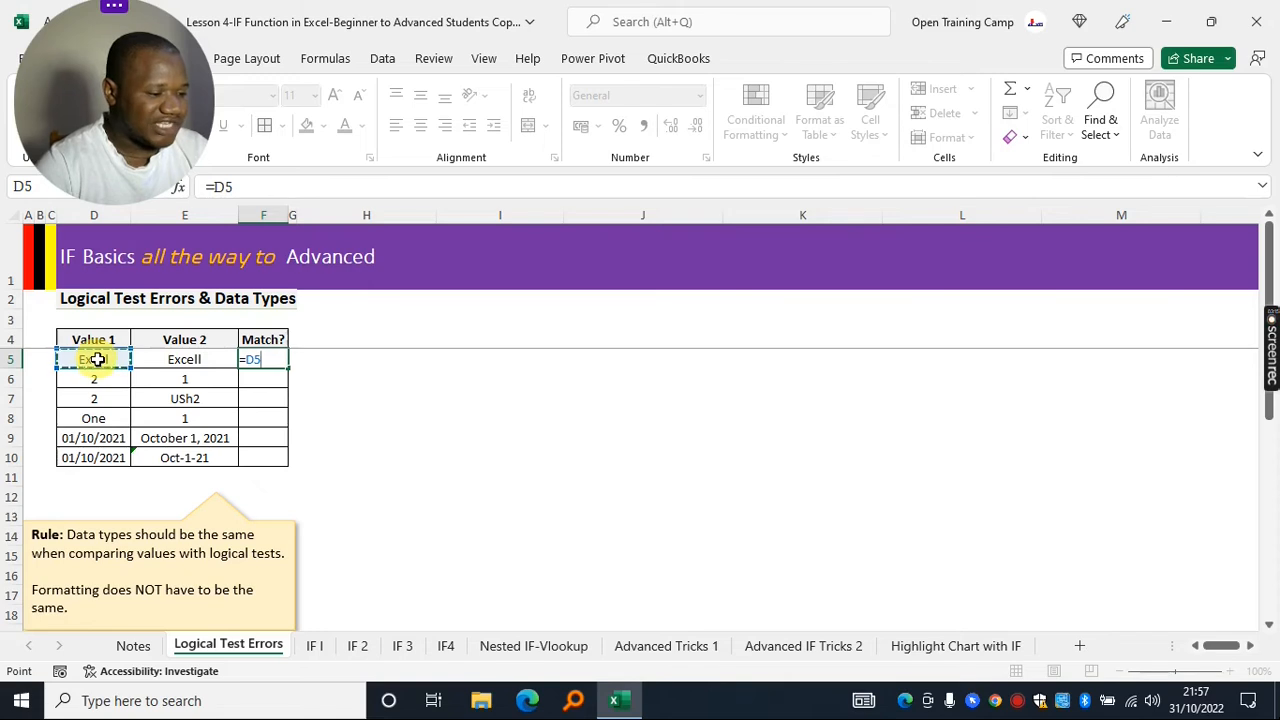
{"action": "type", "text": "="}
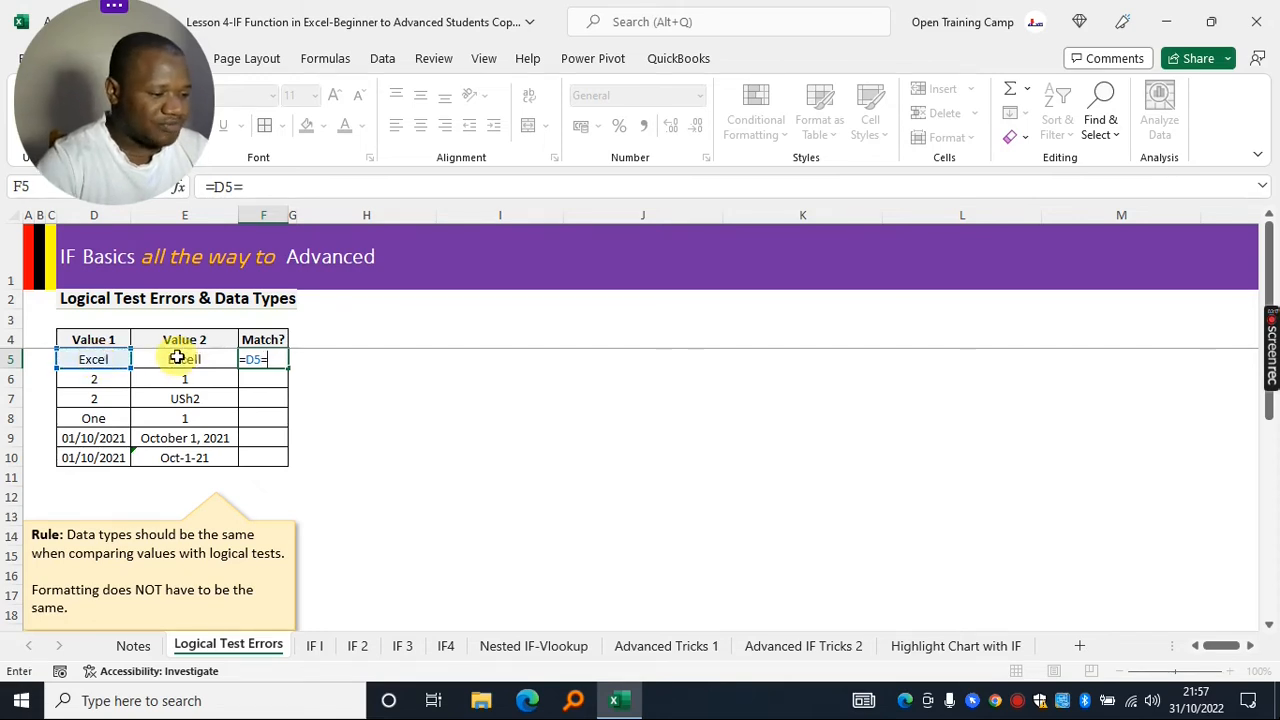
{"action": "left_click", "coordinate": [184, 360]}
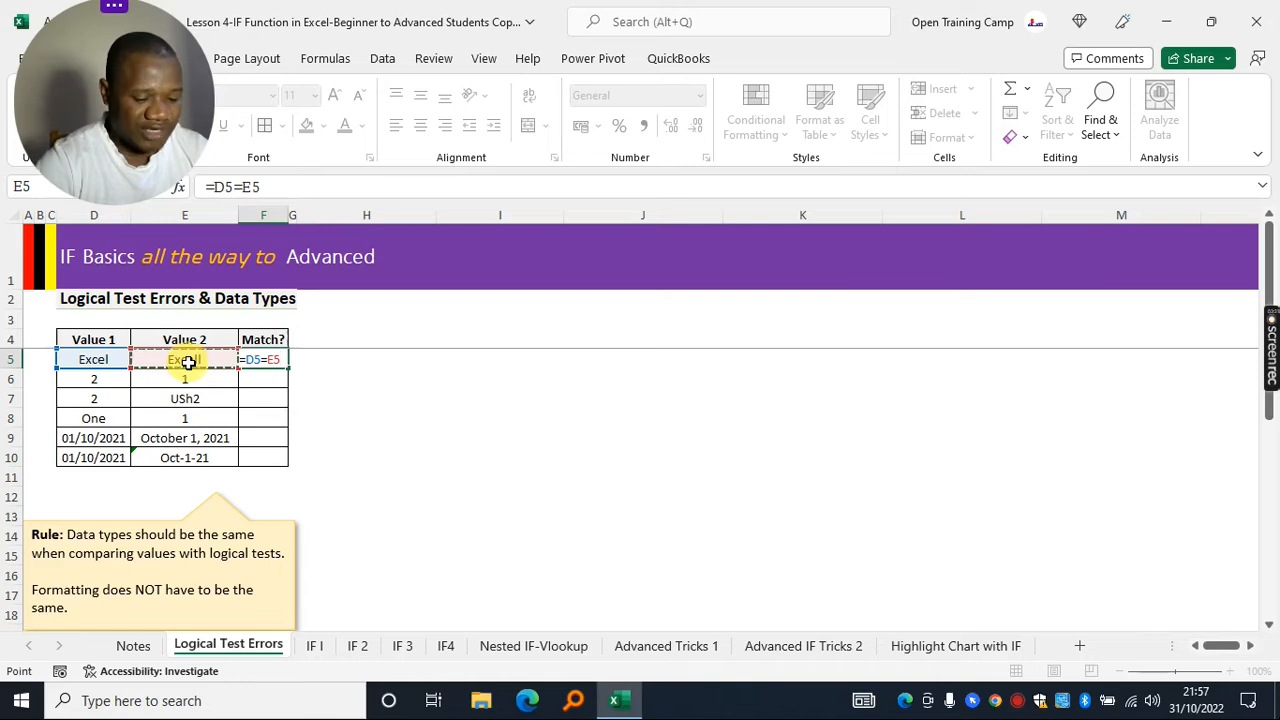
{"action": "key", "text": "Return"}
{"action": "left_click", "coordinate": [378, 396]}
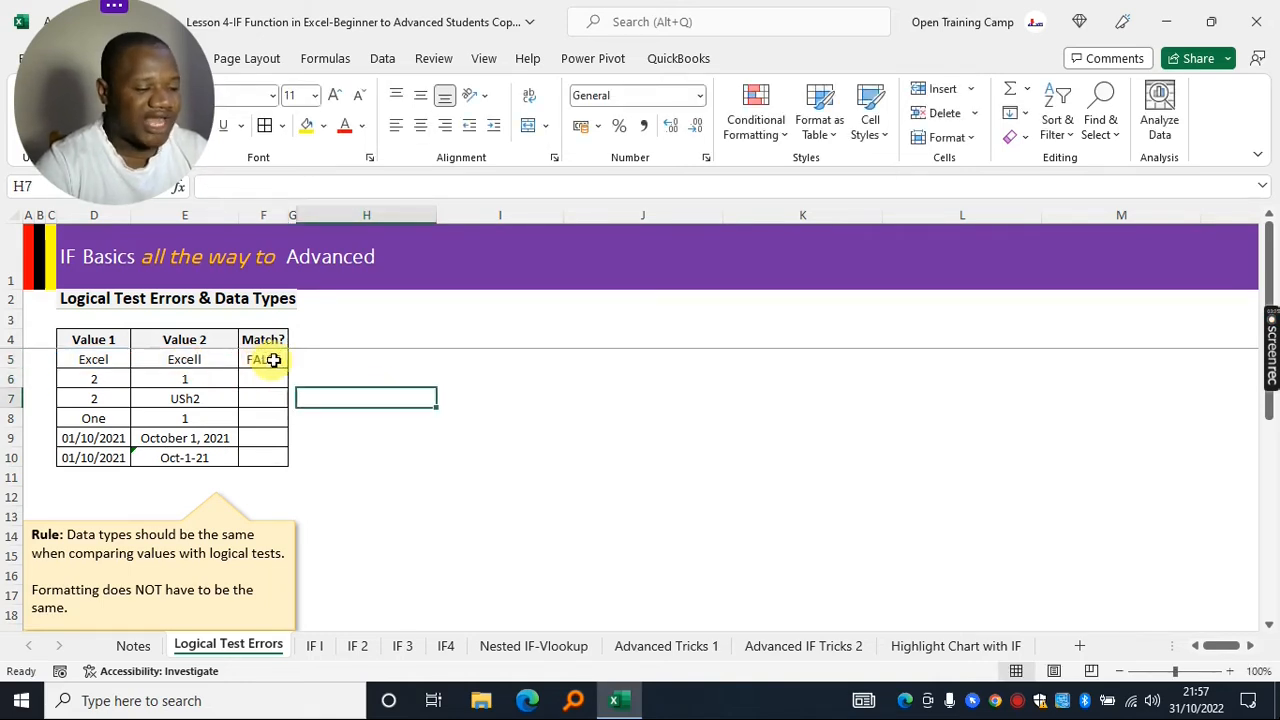
{"action": "left_click", "coordinate": [93, 359]}
{"action": "left_click", "coordinate": [151, 358]}
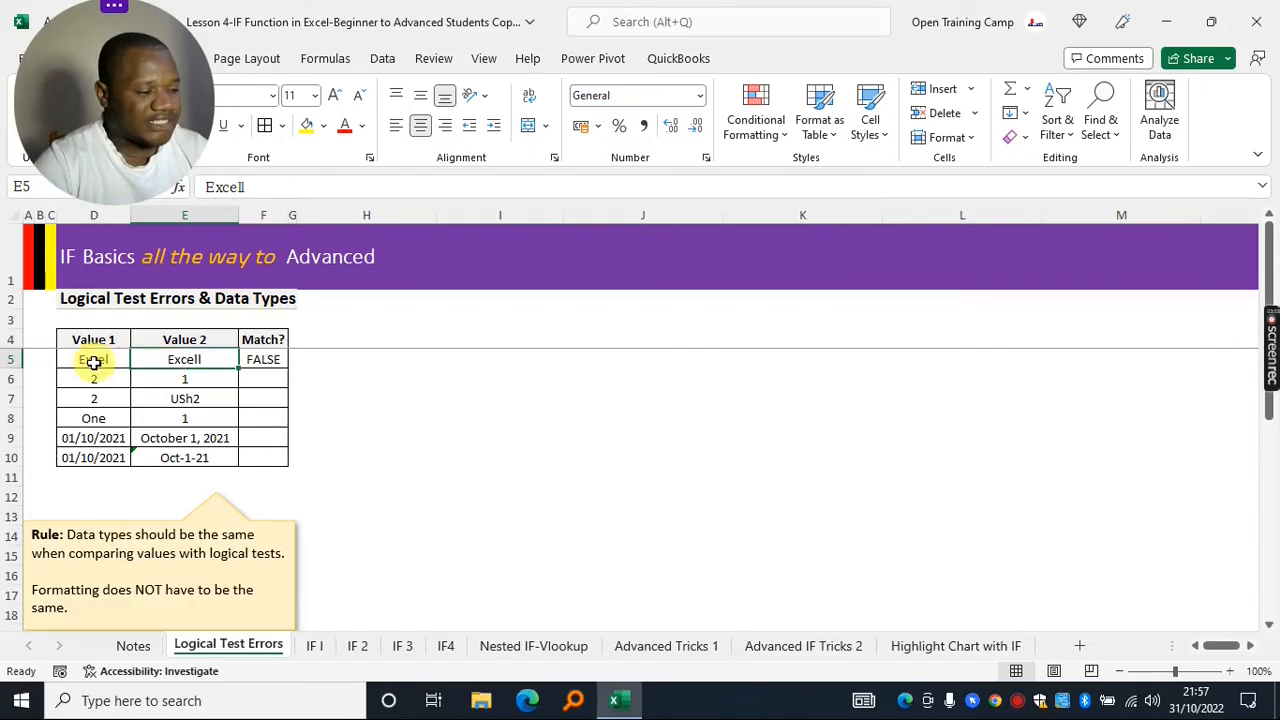
{"action": "left_click", "coordinate": [93, 361]}
{"action": "left_click", "coordinate": [160, 359]}
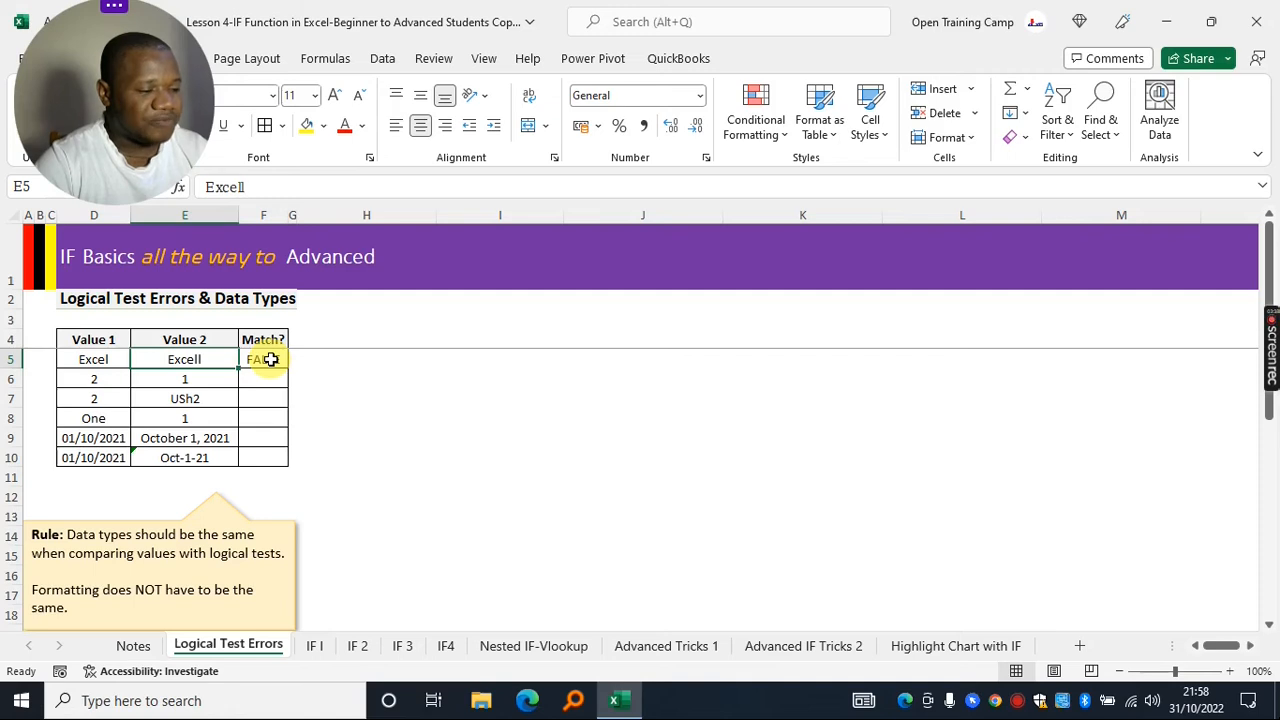
- Wrap the comparison in F5 in an IF function that returns "Yes" when true and "NO" when false
{"action": "left_click", "coordinate": [270, 359]}
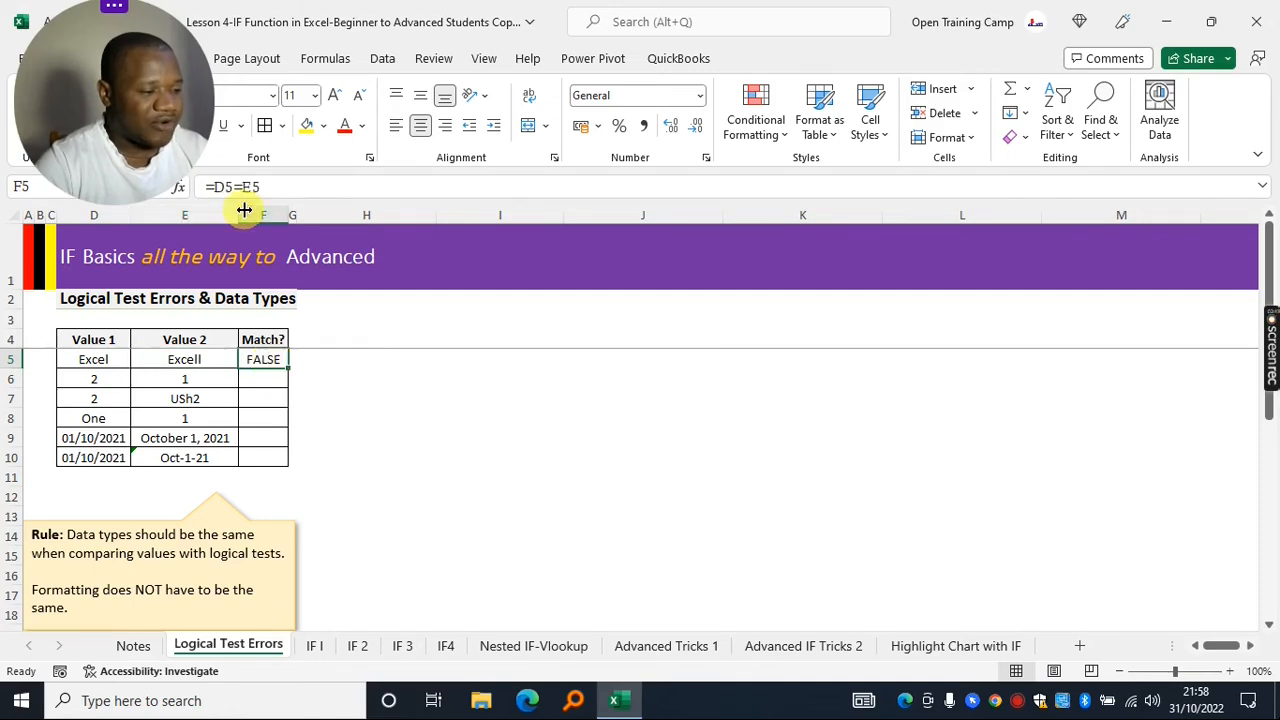
{"action": "left_click", "coordinate": [220, 190]}
{"action": "type", "text": "IF("}
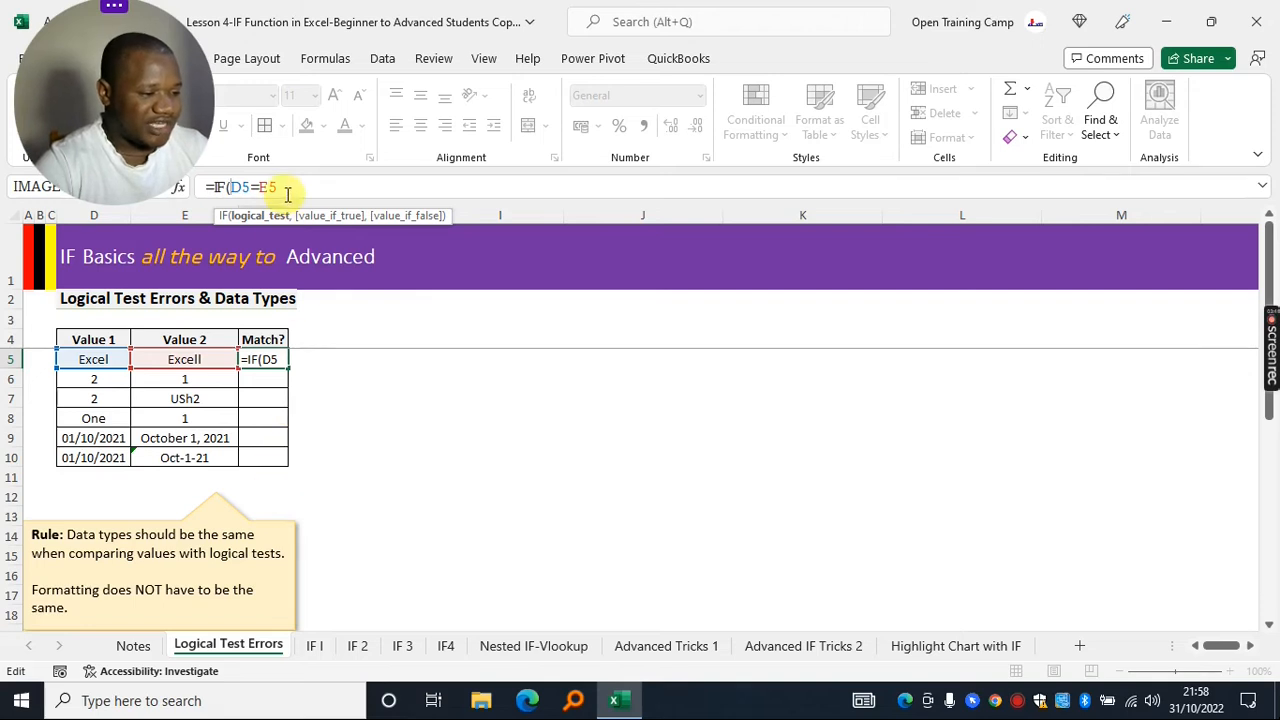
{"action": "left_click_drag", "start_coordinate": [279, 187], "coordinate": [244, 186]}
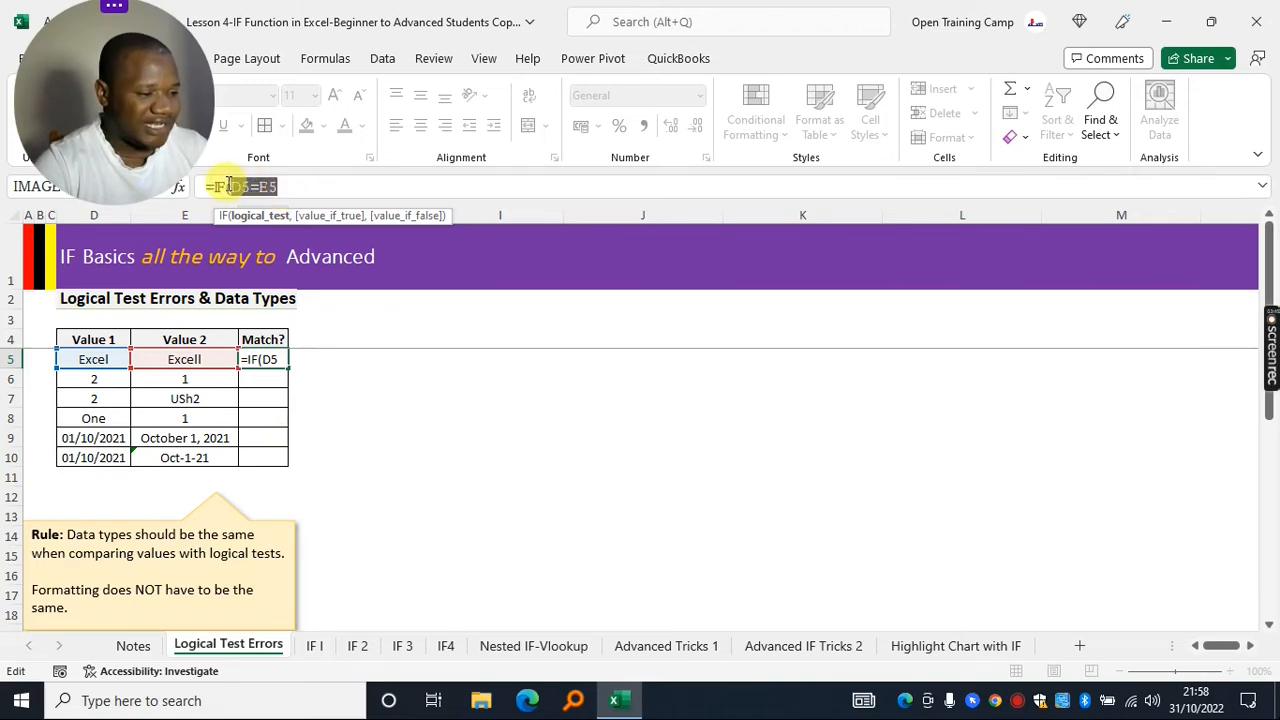
{"action": "left_click", "coordinate": [294, 186]}
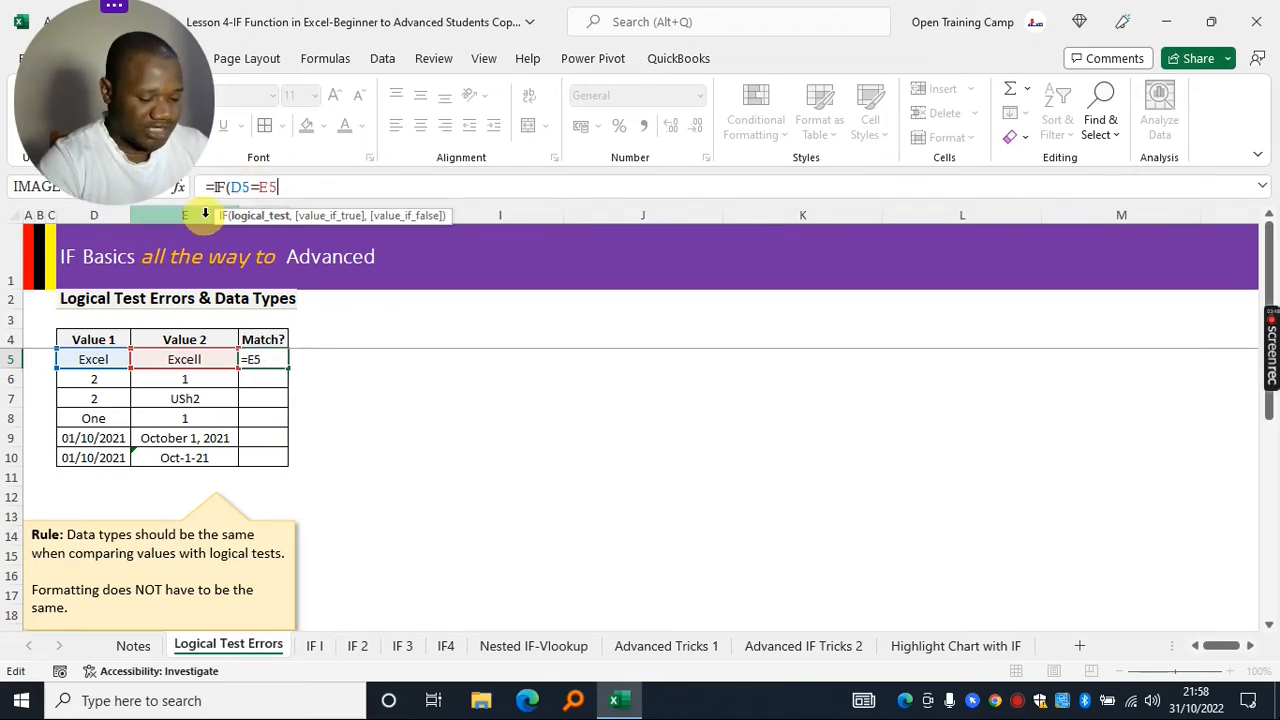
{"action": "type", "text": ",\"Yes"}
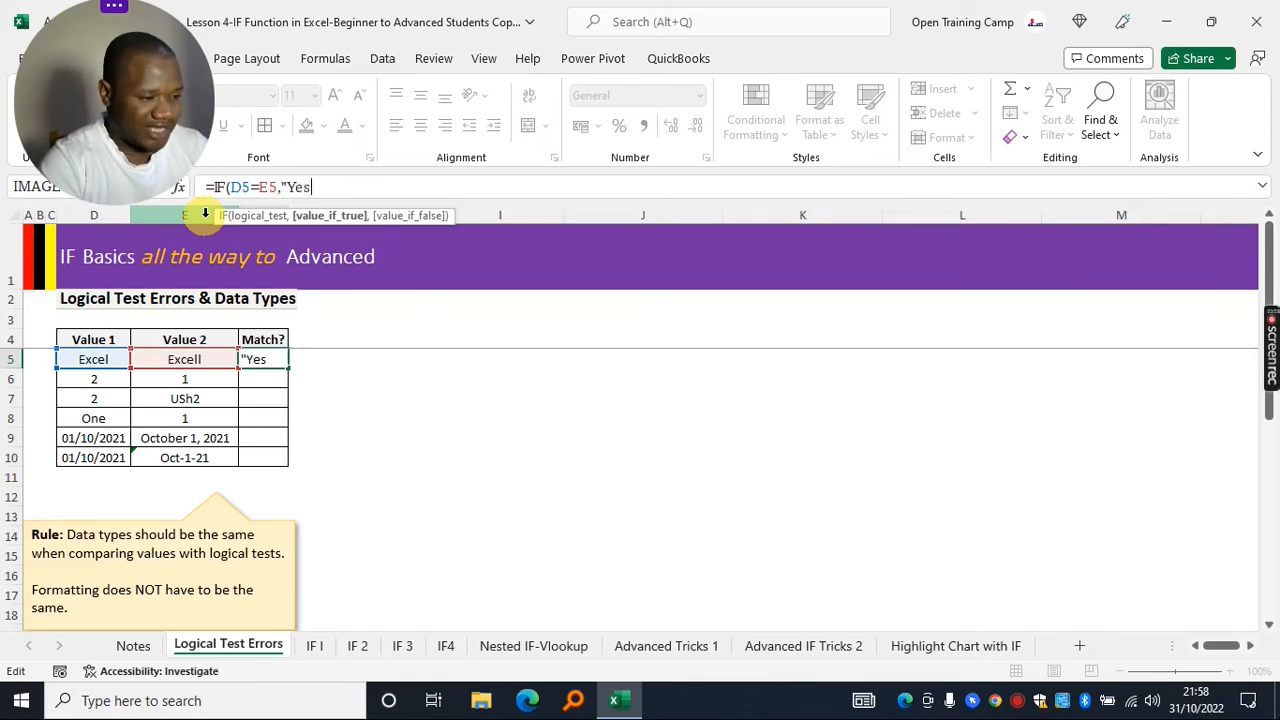
{"action": "type", "text": "\",\"N"}
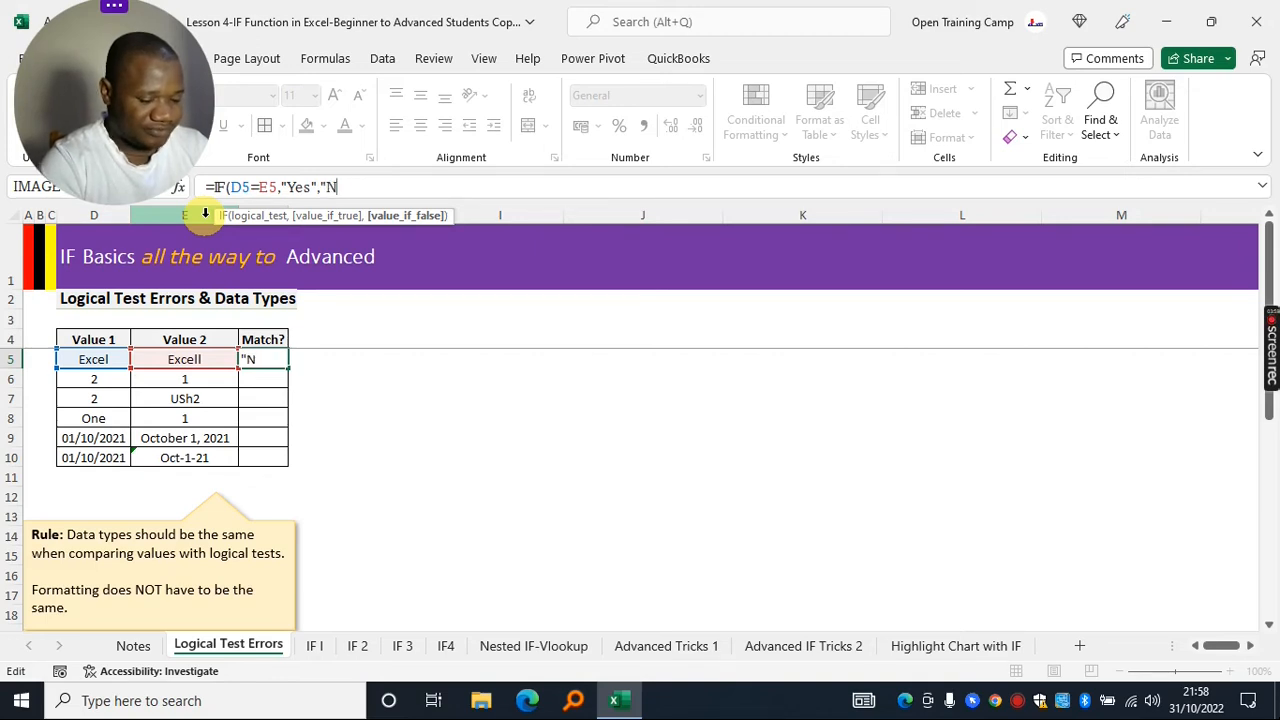
{"action": "type", "text": "O\""}
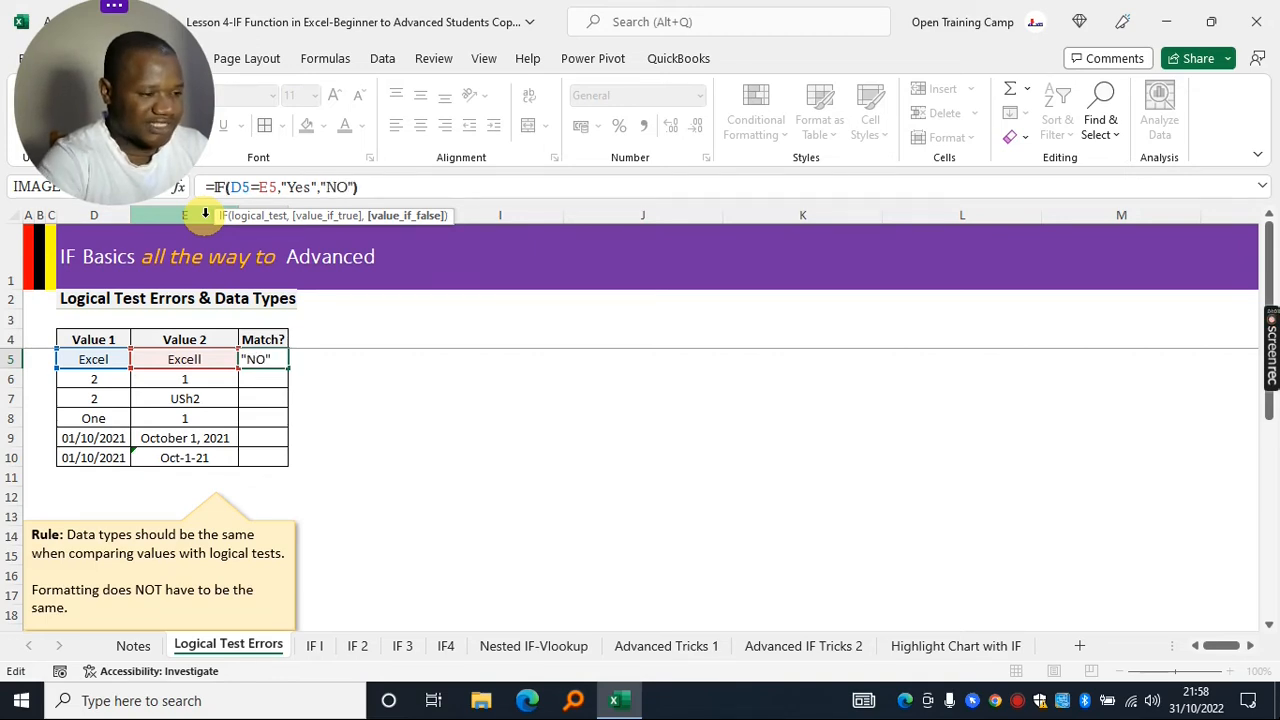
{"action": "type", "text": ")"}
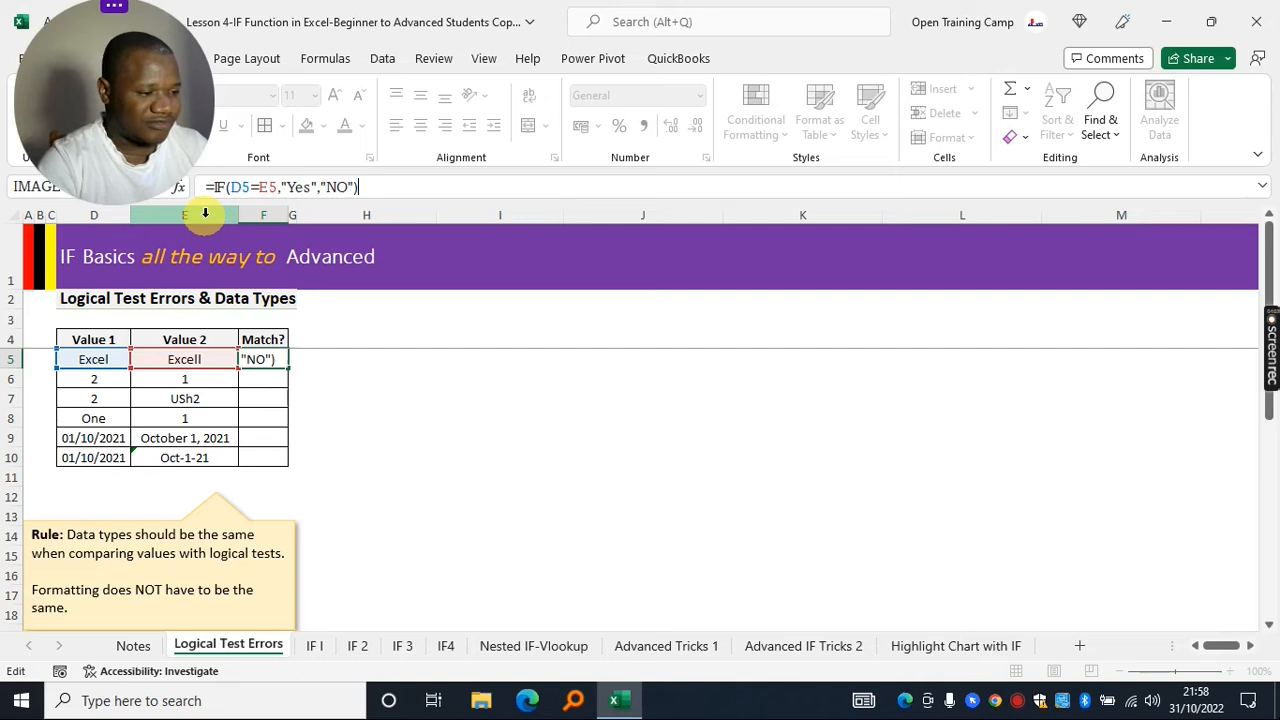
- Change the false result in F5's IF formula to "No" and check it against D5 and E5
{"action": "left_click", "coordinate": [347, 187]}
{"action": "key", "text": "BackSpace"}
{"action": "type", "text": "o"}
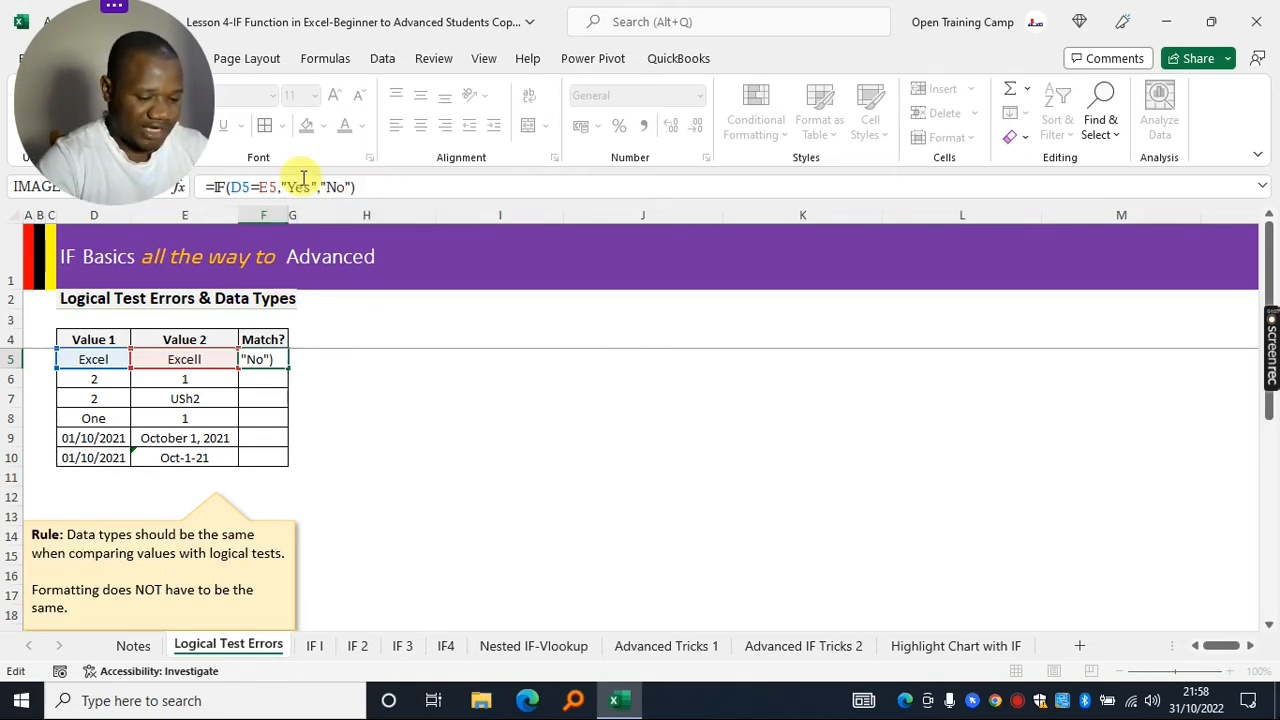
{"action": "key", "text": "Return"}
{"action": "left_click", "coordinate": [264, 357]}
{"action": "left_click", "coordinate": [91, 360]}
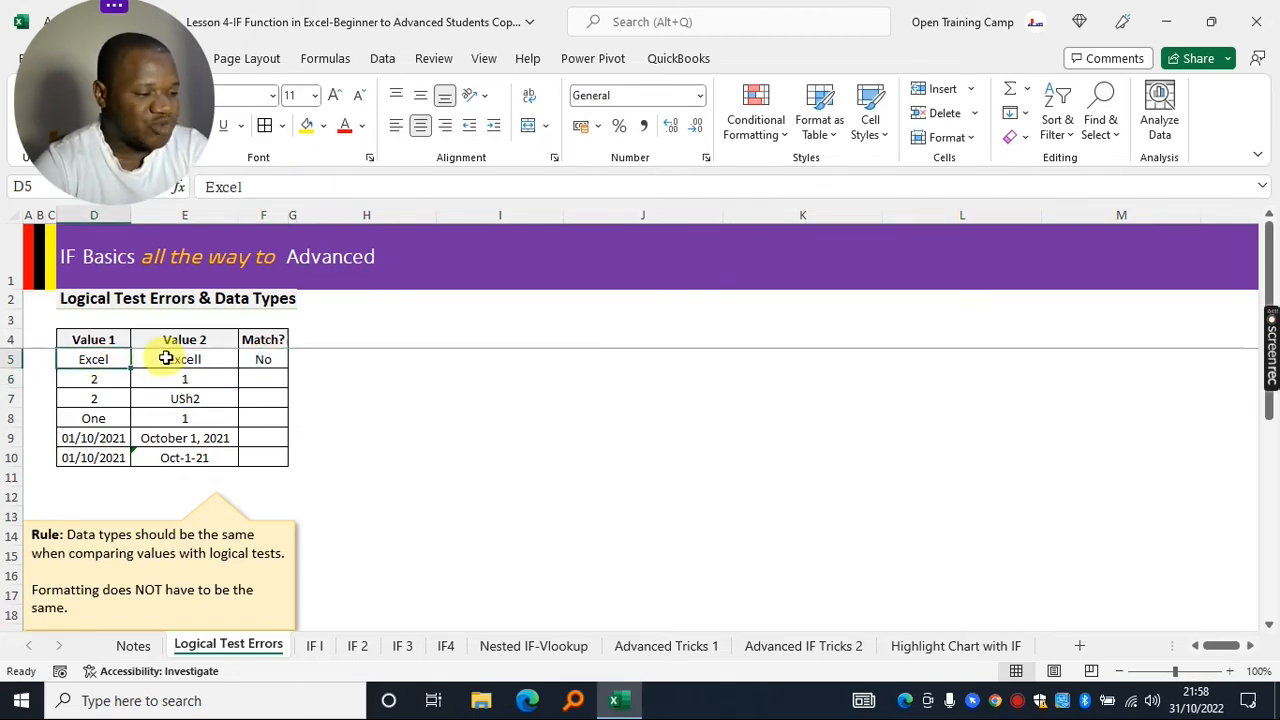
{"action": "left_click", "coordinate": [169, 359]}
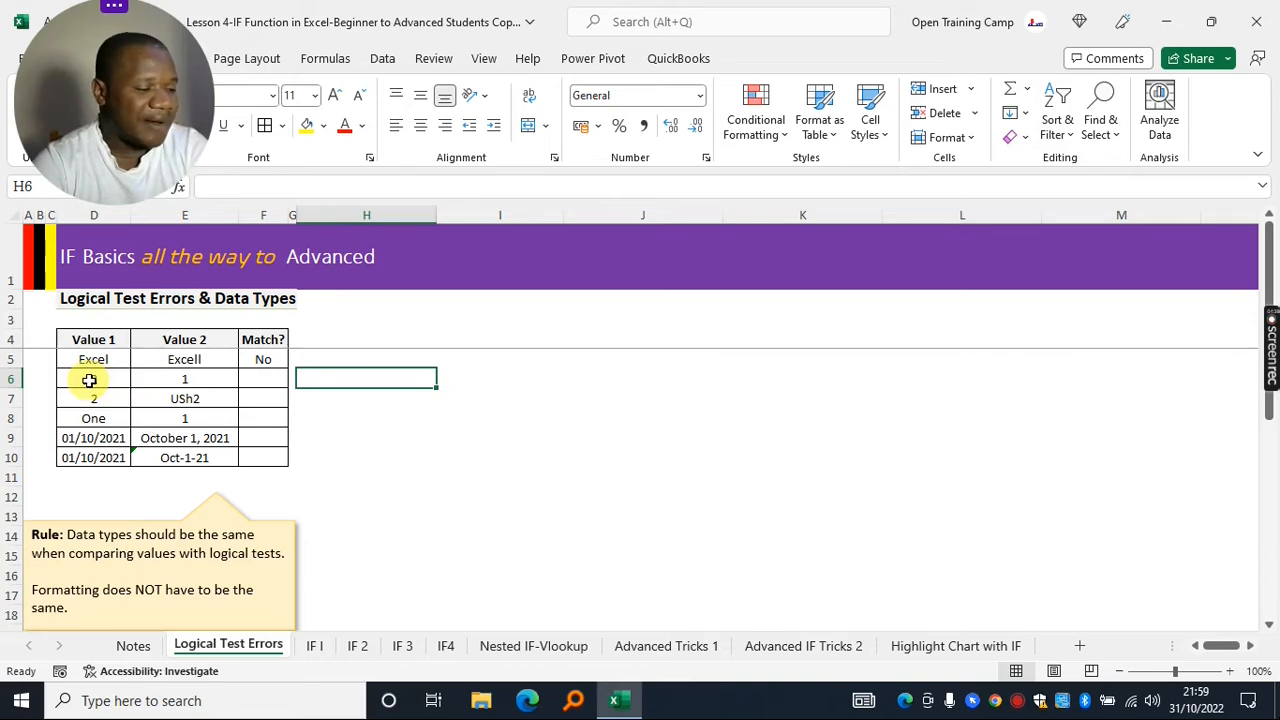
- Copy the IF formula from F5 down to F6 and compare the values in D6 and E6
{"action": "left_click", "coordinate": [260, 357]}
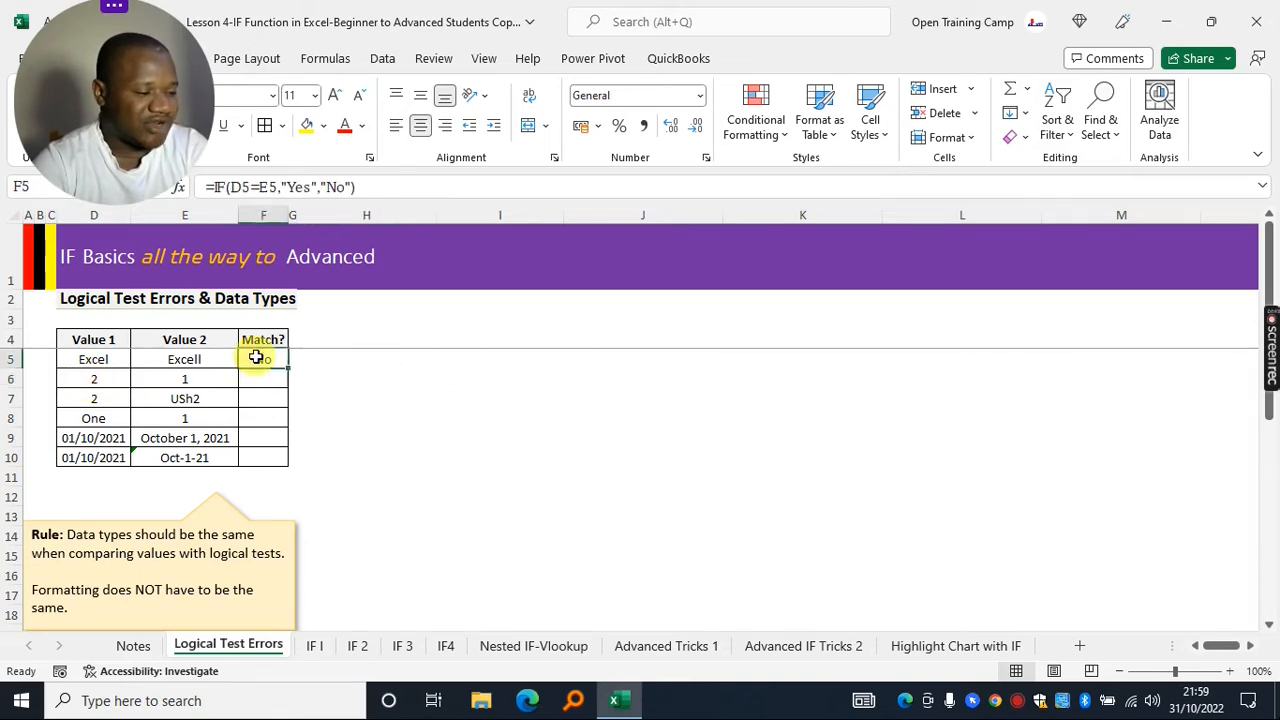
{"action": "left_click_drag", "start_coordinate": [287, 367], "coordinate": [280, 378]}
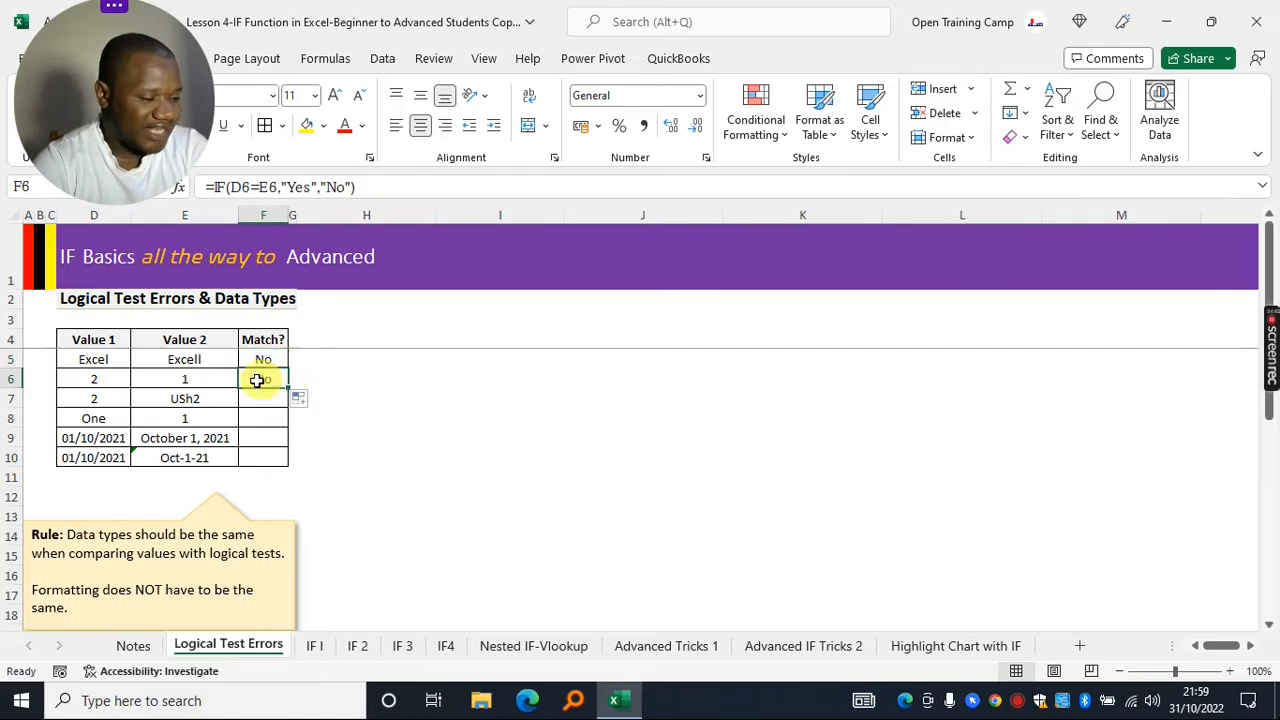
{"action": "left_click", "coordinate": [186, 378]}
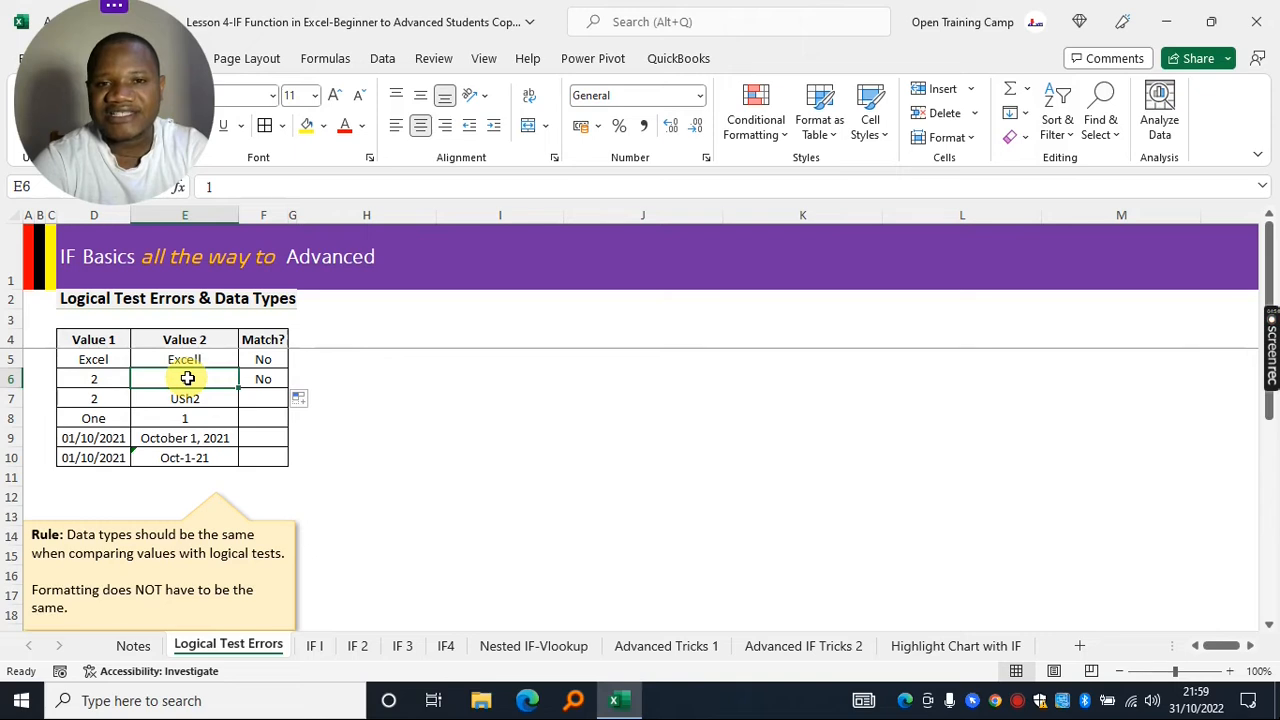
{"action": "left_click", "coordinate": [103, 377]}
{"action": "left_click", "coordinate": [177, 376]}
{"action": "left_click", "coordinate": [103, 381]}
{"action": "left_click", "coordinate": [177, 380]}
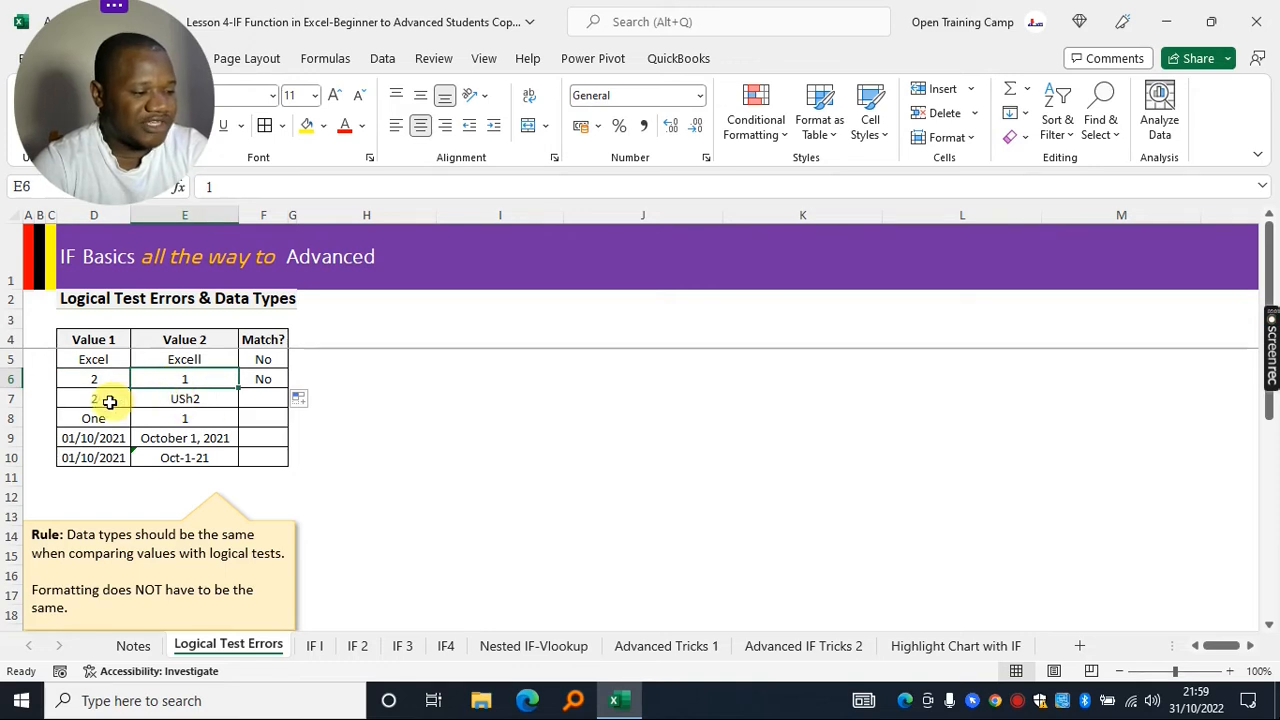
{"action": "left_click", "coordinate": [259, 379]}
- Copy the IF formula from F6 down to F7 to compare the row 7 values
{"action": "left_click_drag", "start_coordinate": [88, 399], "coordinate": [190, 398]}
{"action": "left_click", "coordinate": [268, 381]}
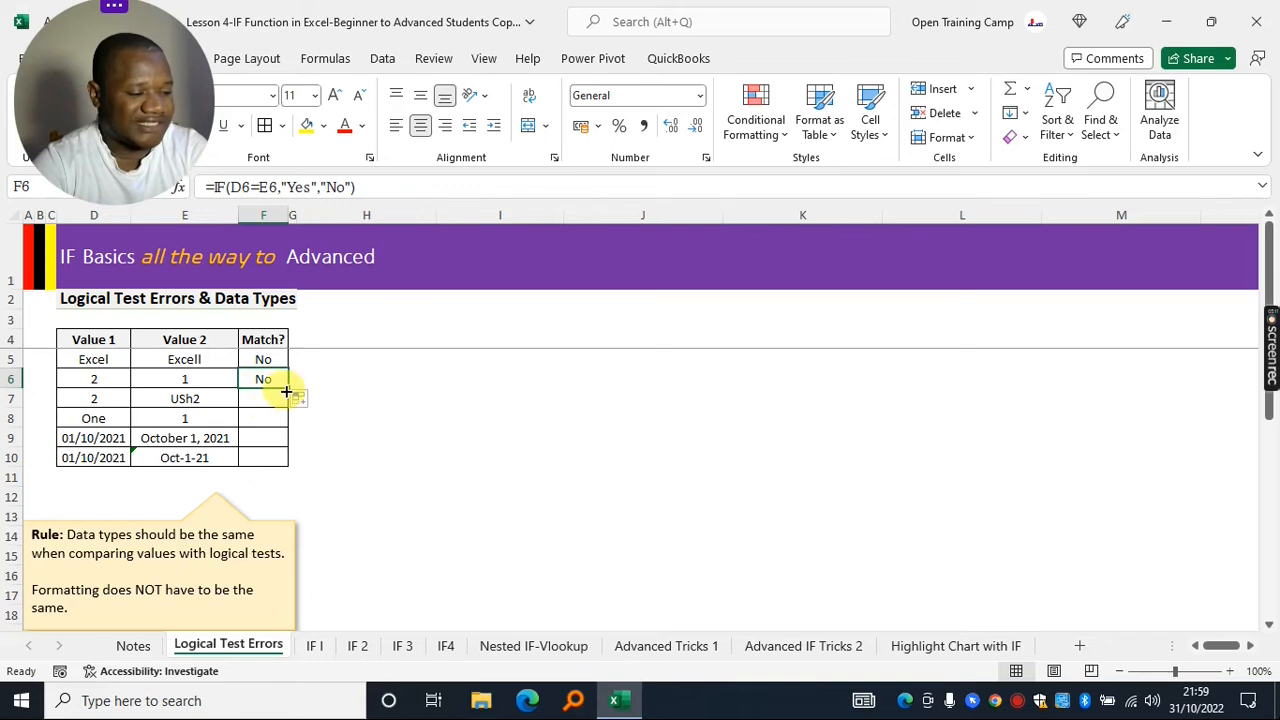
{"action": "left_click_drag", "start_coordinate": [286, 389], "coordinate": [283, 401]}
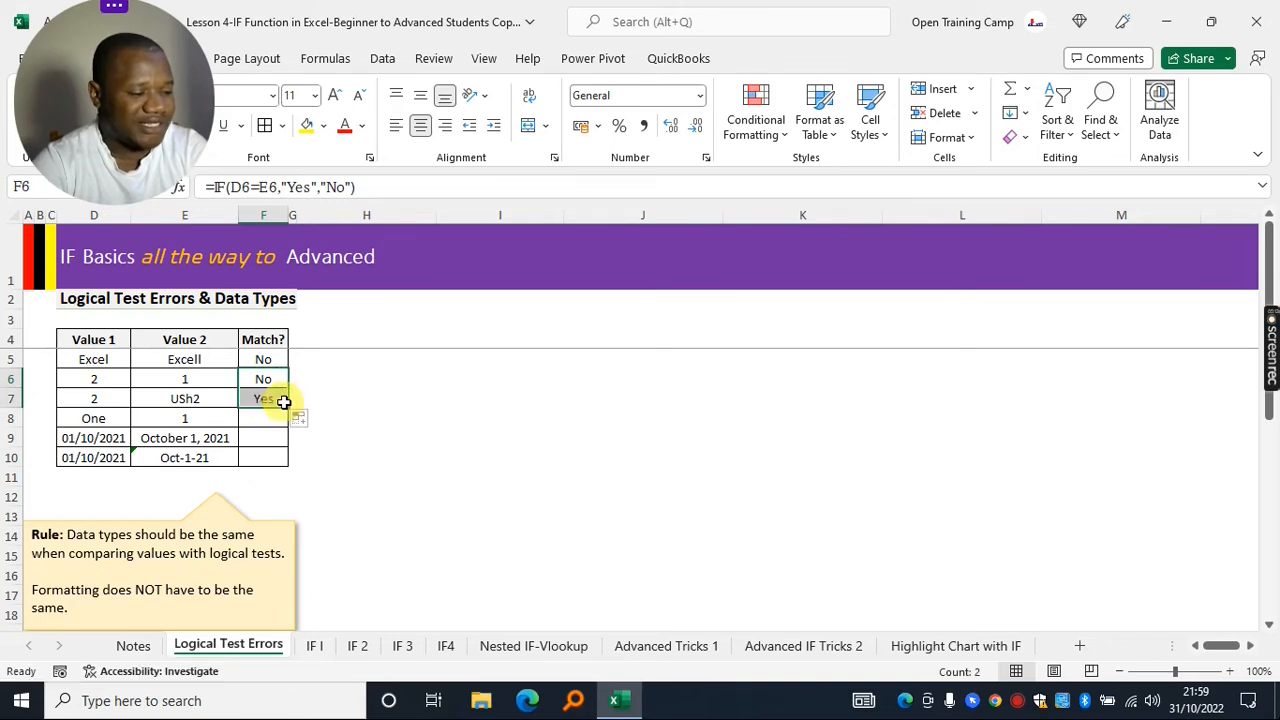
{"action": "left_click", "coordinate": [266, 400]}
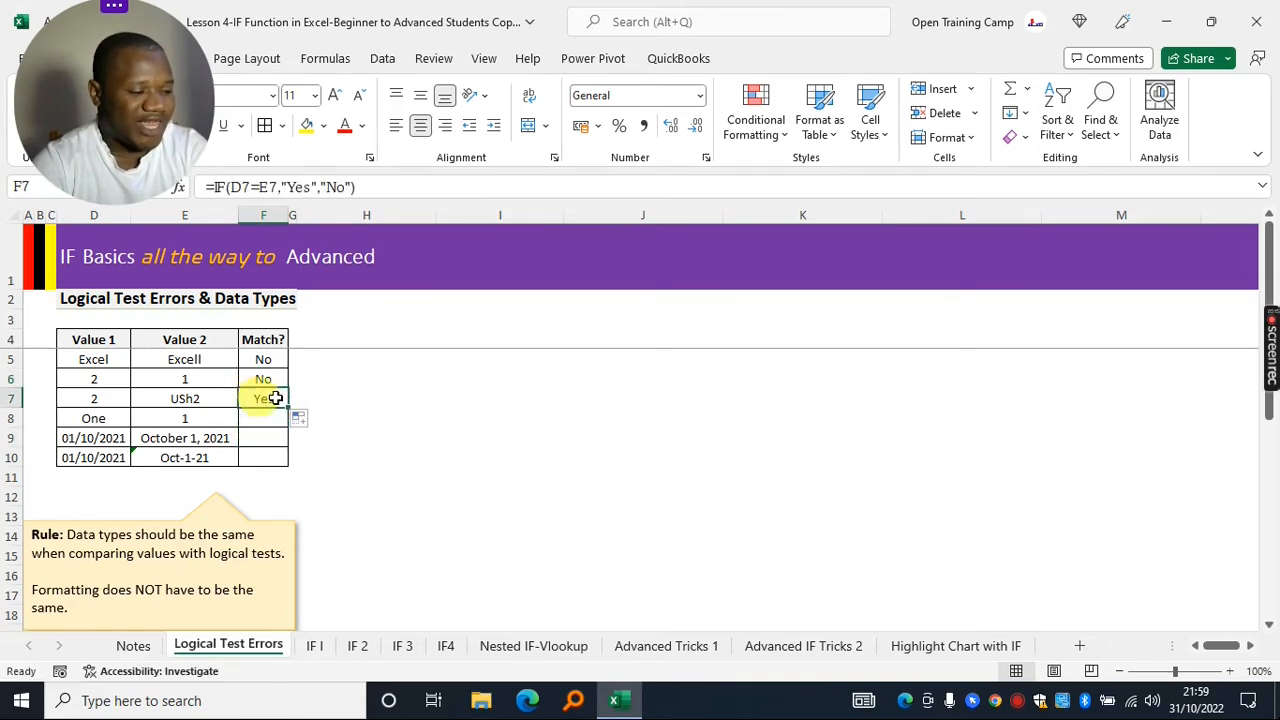
{"action": "left_click", "coordinate": [266, 418]}
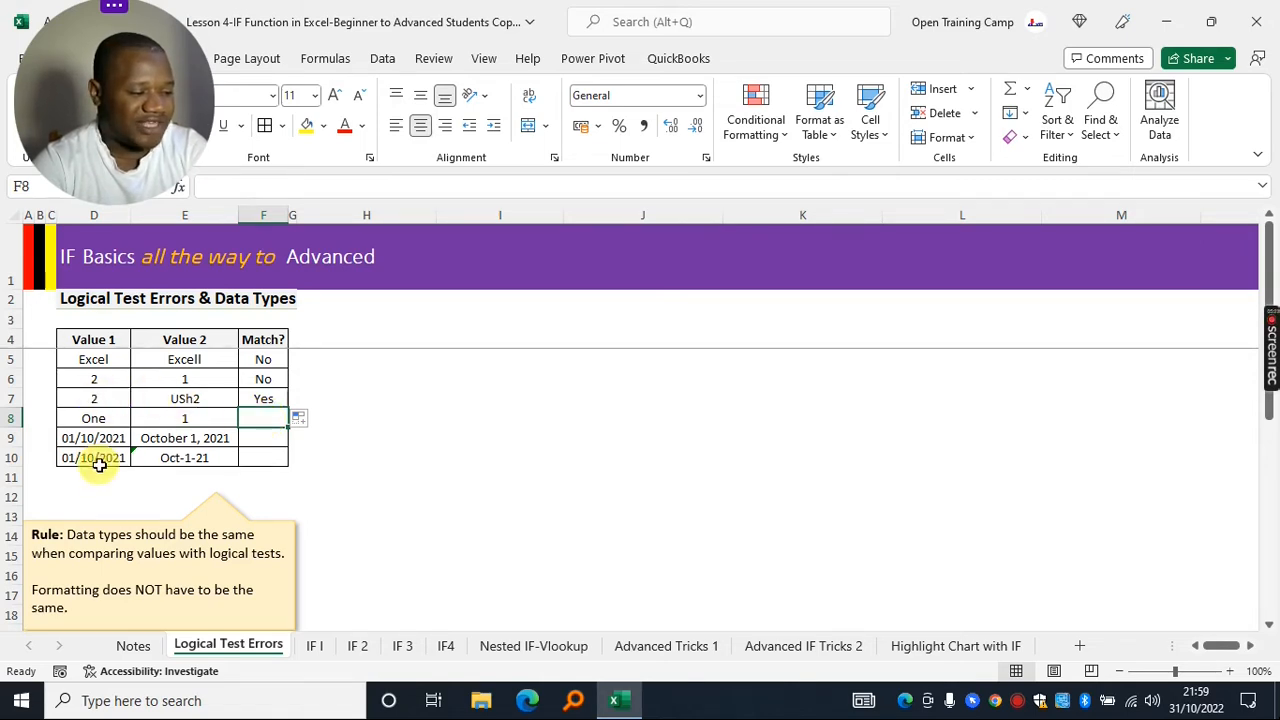
- Examine the underlying values and number formats of D7 and E7
{"action": "left_click", "coordinate": [95, 397]}
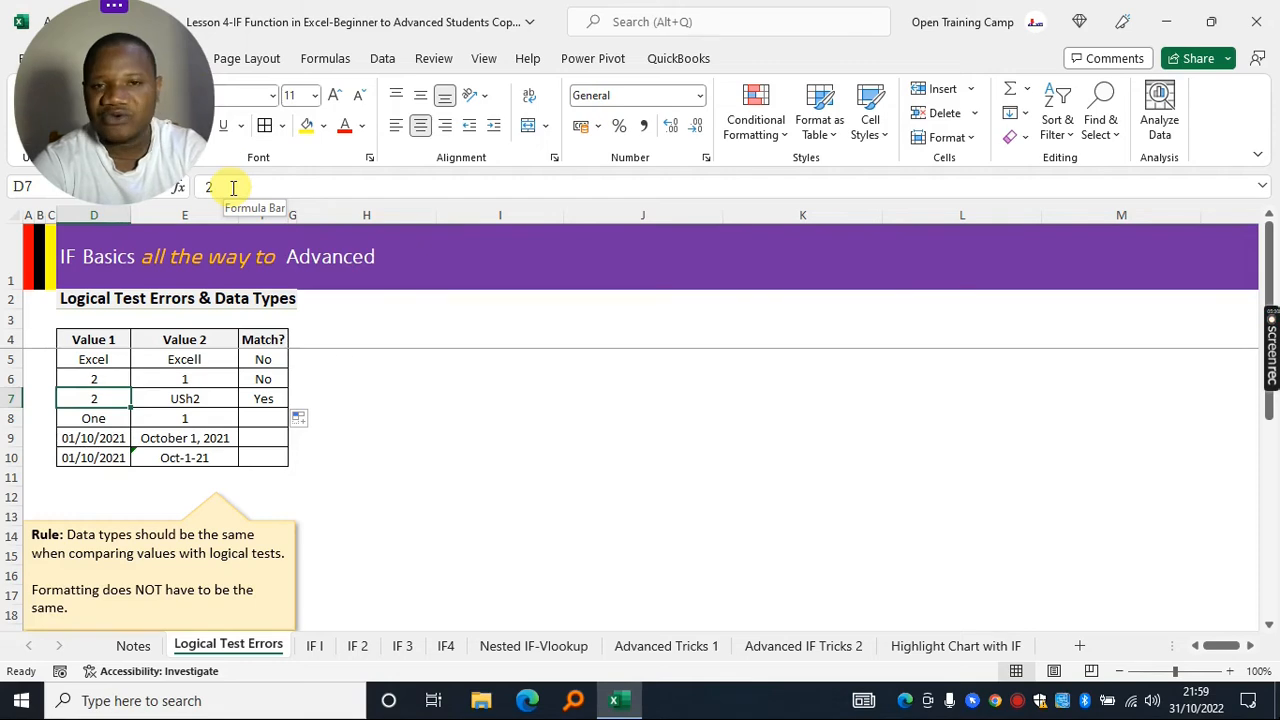
{"action": "left_click", "coordinate": [410, 417]}
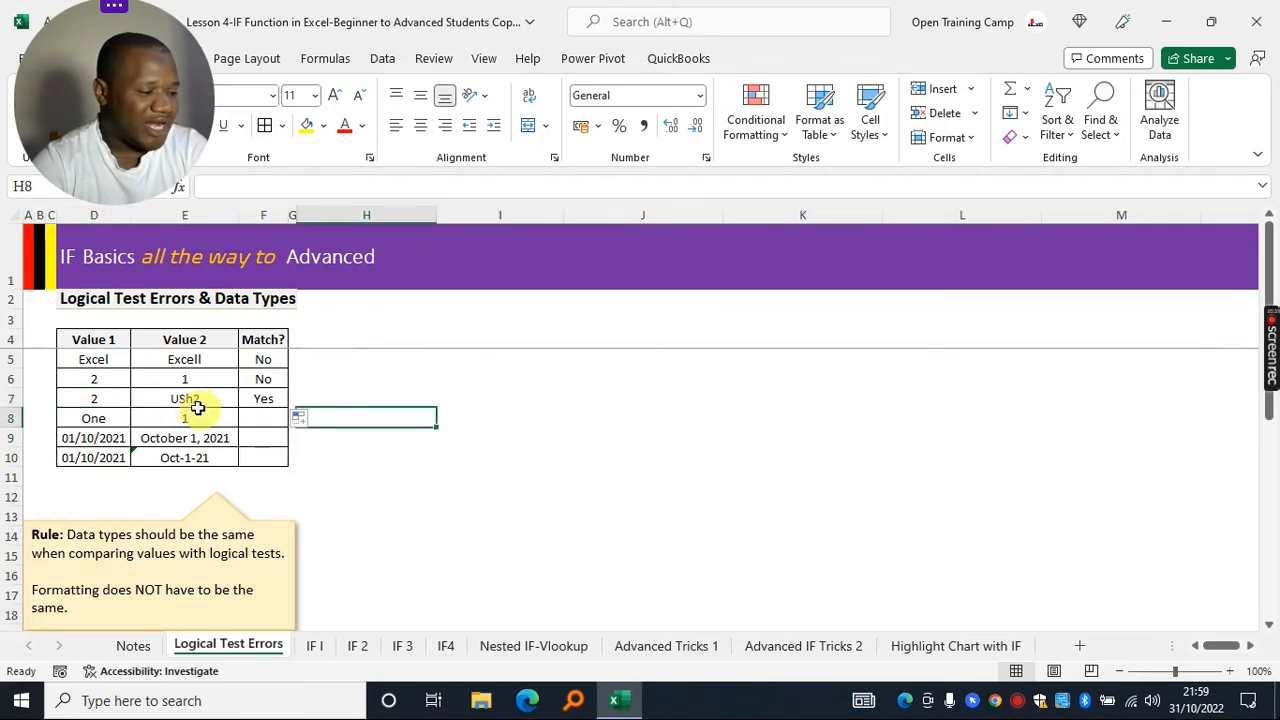
{"action": "left_click", "coordinate": [202, 398]}
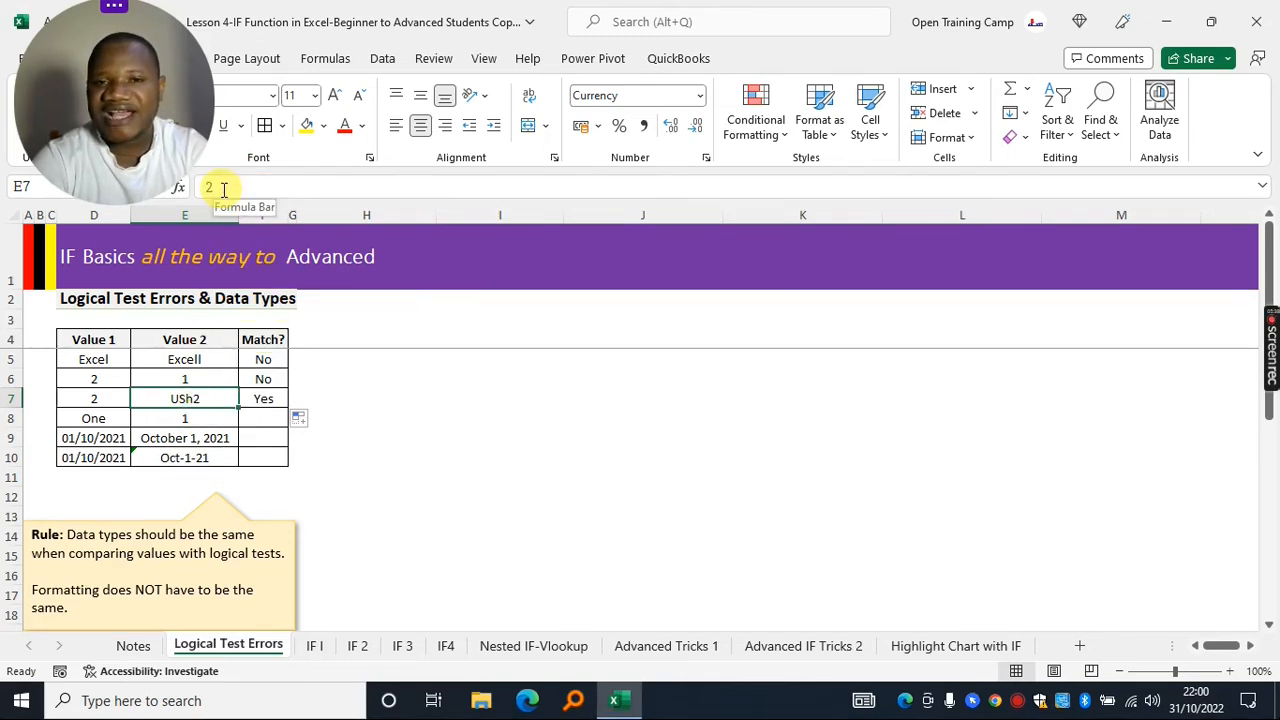
{"action": "left_click", "coordinate": [105, 398]}
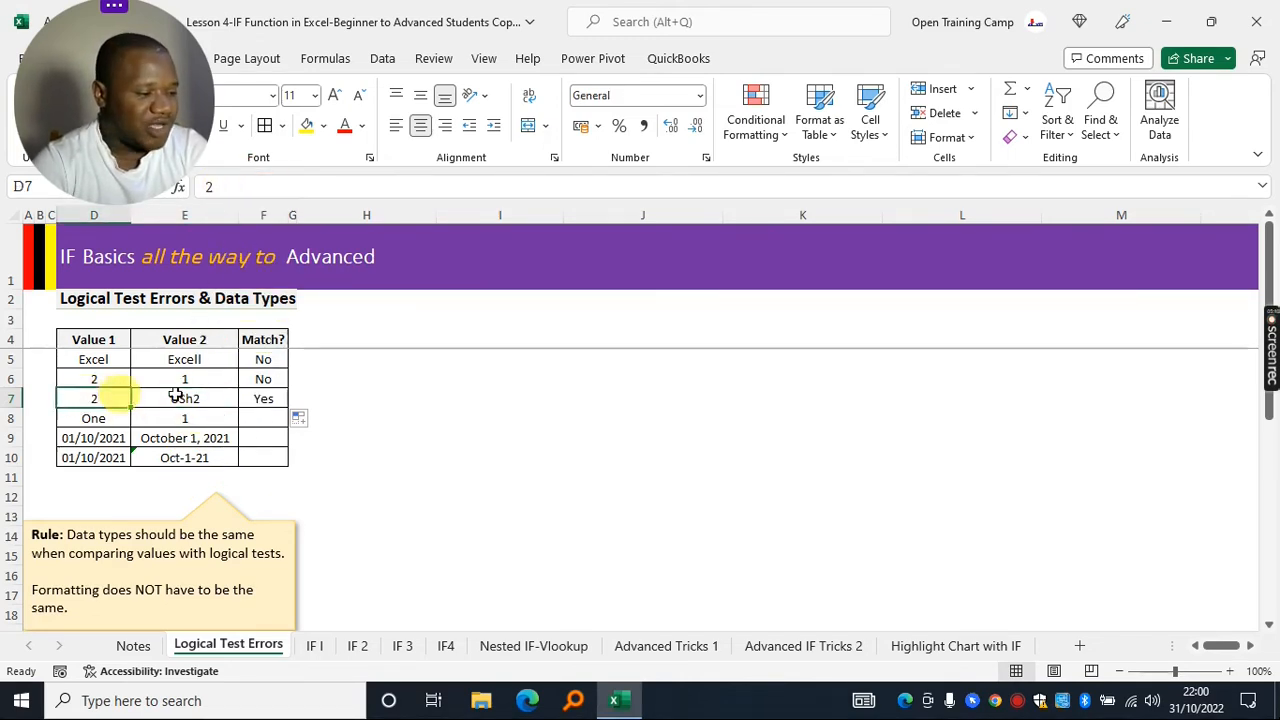
{"action": "left_click", "coordinate": [148, 399]}
{"action": "left_click", "coordinate": [99, 399]}
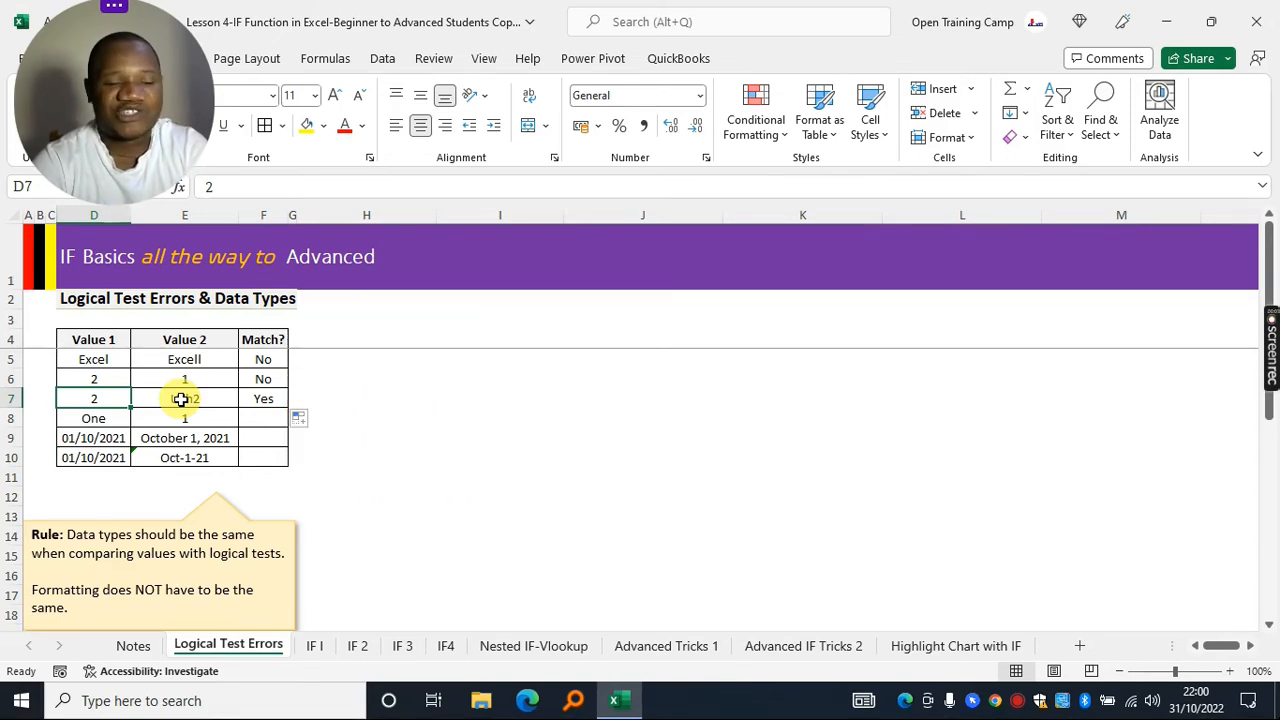
{"action": "left_click", "coordinate": [196, 399]}
- Copy the IF formula from F7 down to F8 and inspect the data types of D8 and E8
{"action": "left_click", "coordinate": [257, 398]}
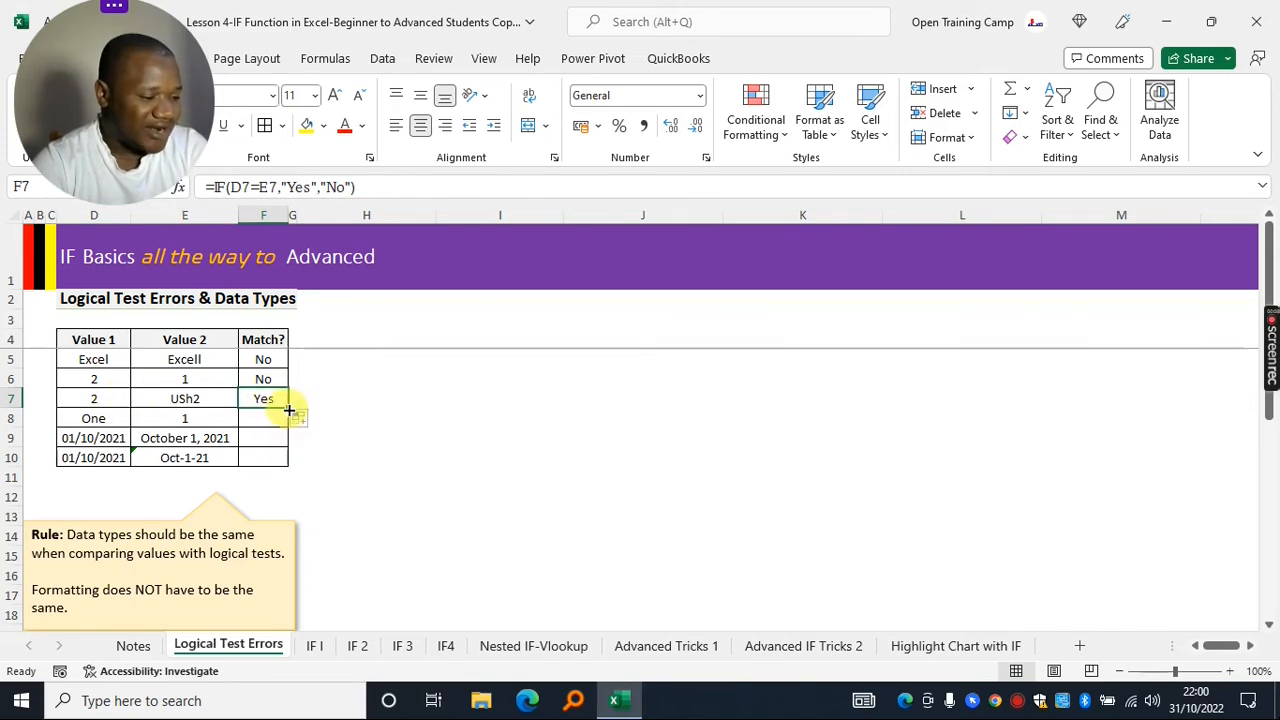
{"action": "left_click_drag", "start_coordinate": [289, 410], "coordinate": [287, 420]}
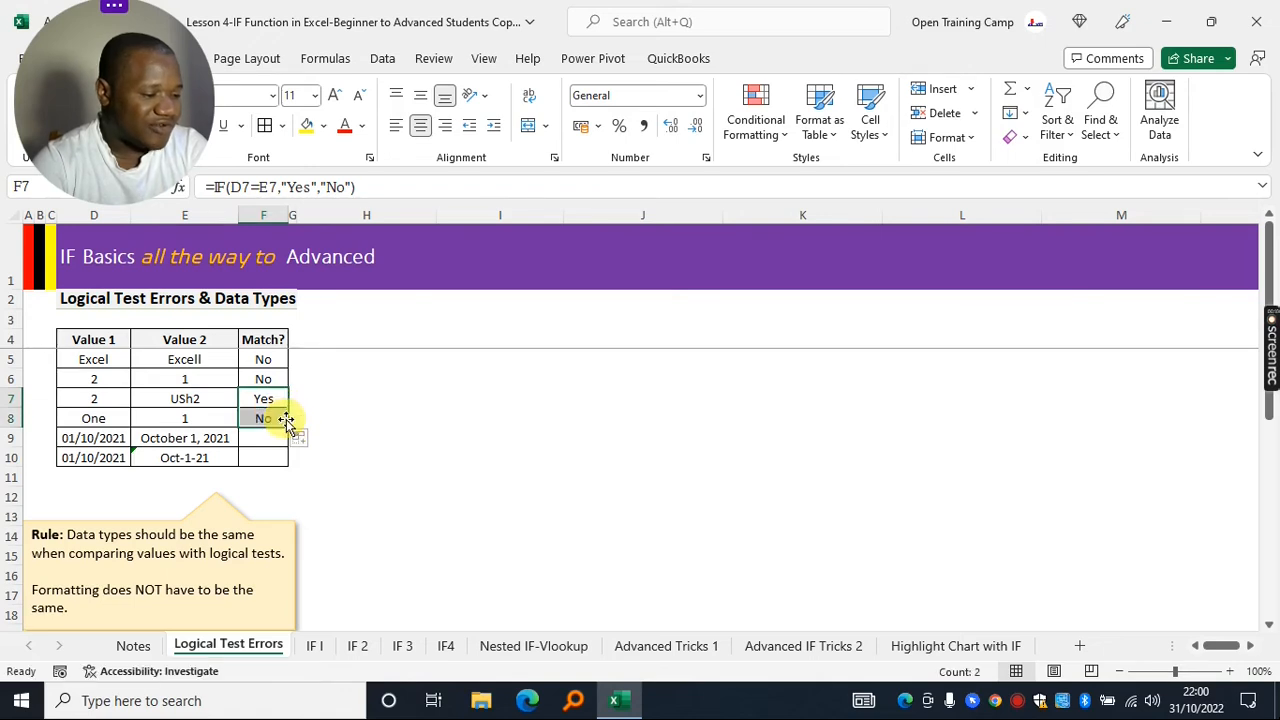
{"action": "left_click", "coordinate": [265, 418]}
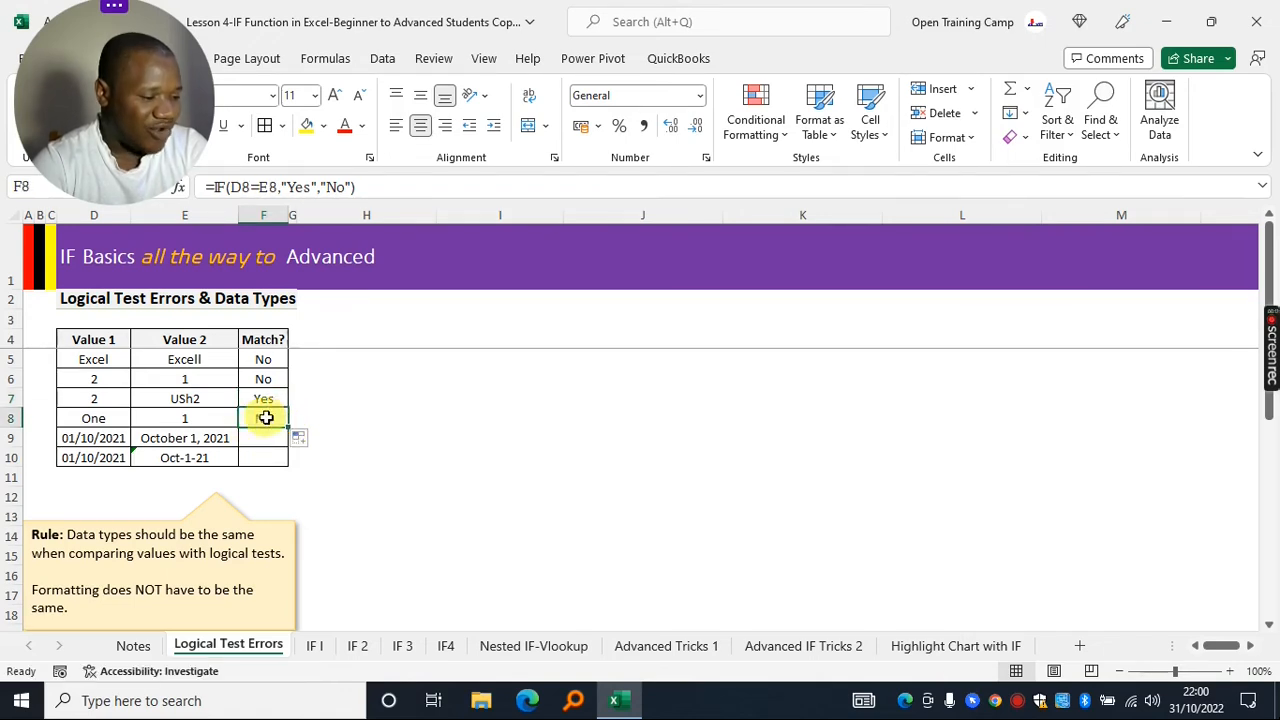
{"action": "left_click", "coordinate": [192, 417]}
{"action": "left_click", "coordinate": [89, 420]}
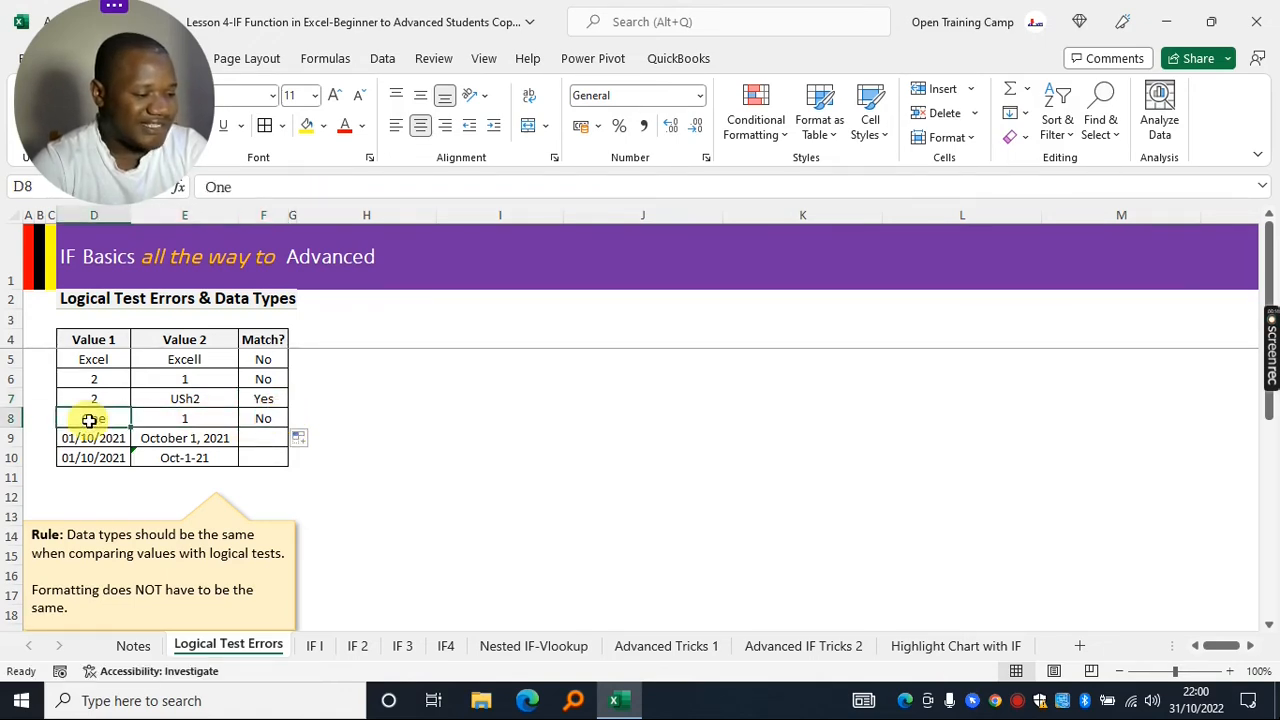
- Compare the values in D8 and E8, and copy the IF formula from F8 down to F9
{"action": "left_click", "coordinate": [173, 413]}
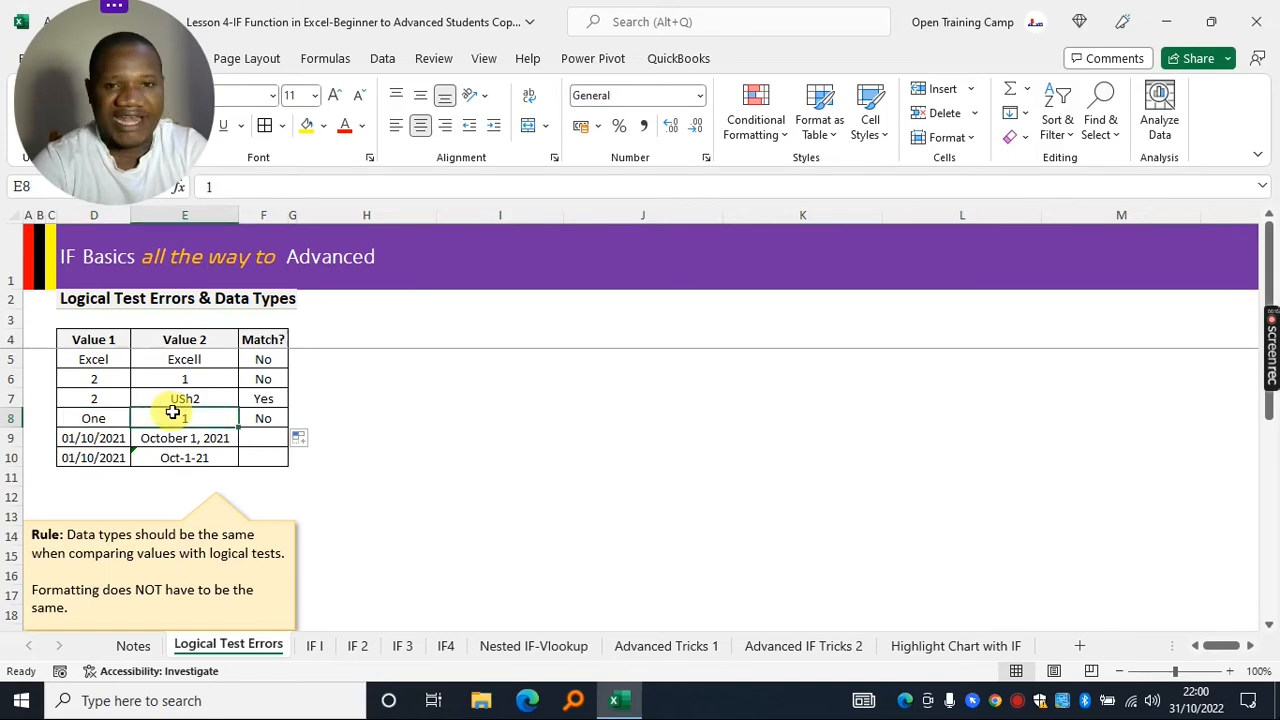
{"action": "left_click_drag", "start_coordinate": [94, 418], "coordinate": [146, 416]}
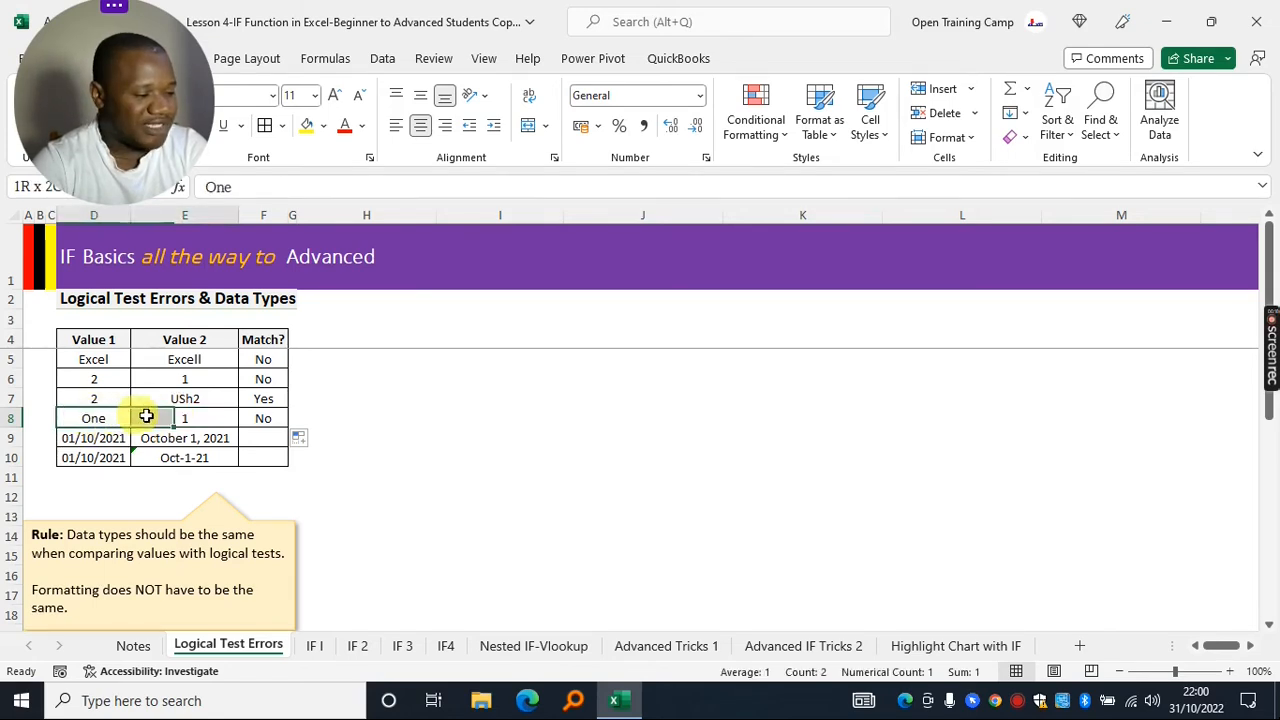
{"action": "left_click", "coordinate": [270, 418]}
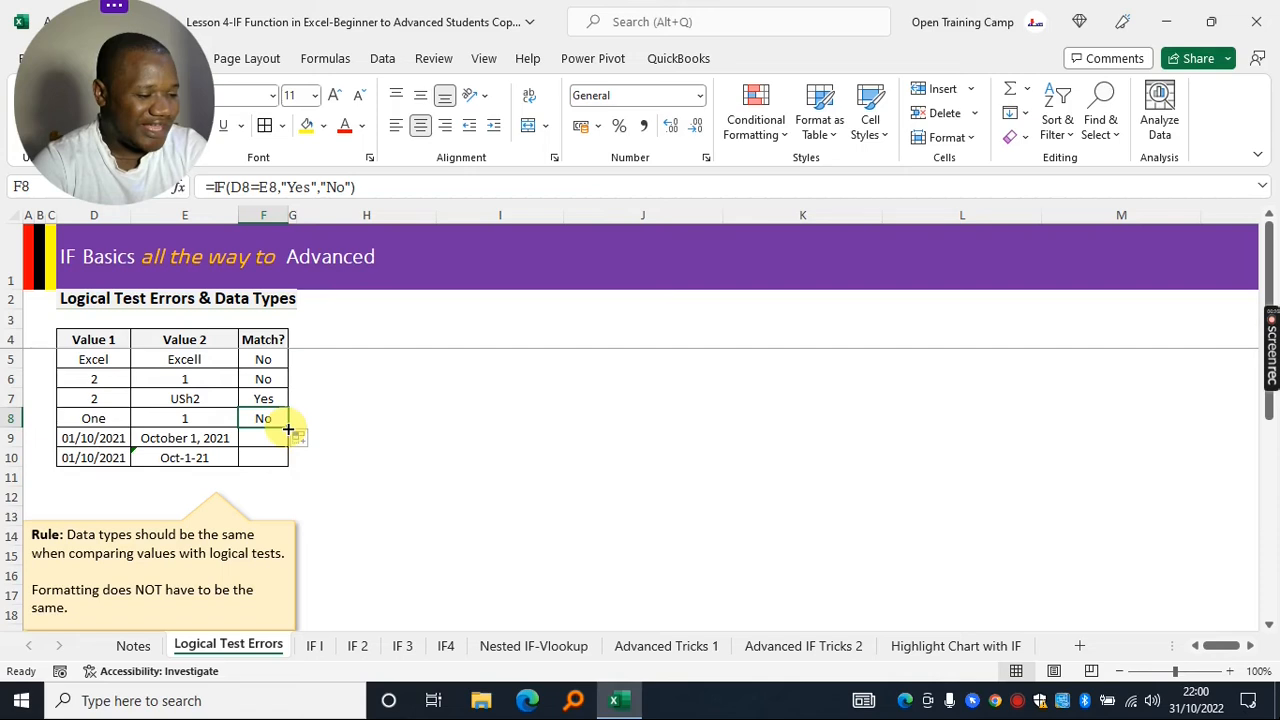
{"action": "left_click_drag", "start_coordinate": [288, 430], "coordinate": [289, 446]}
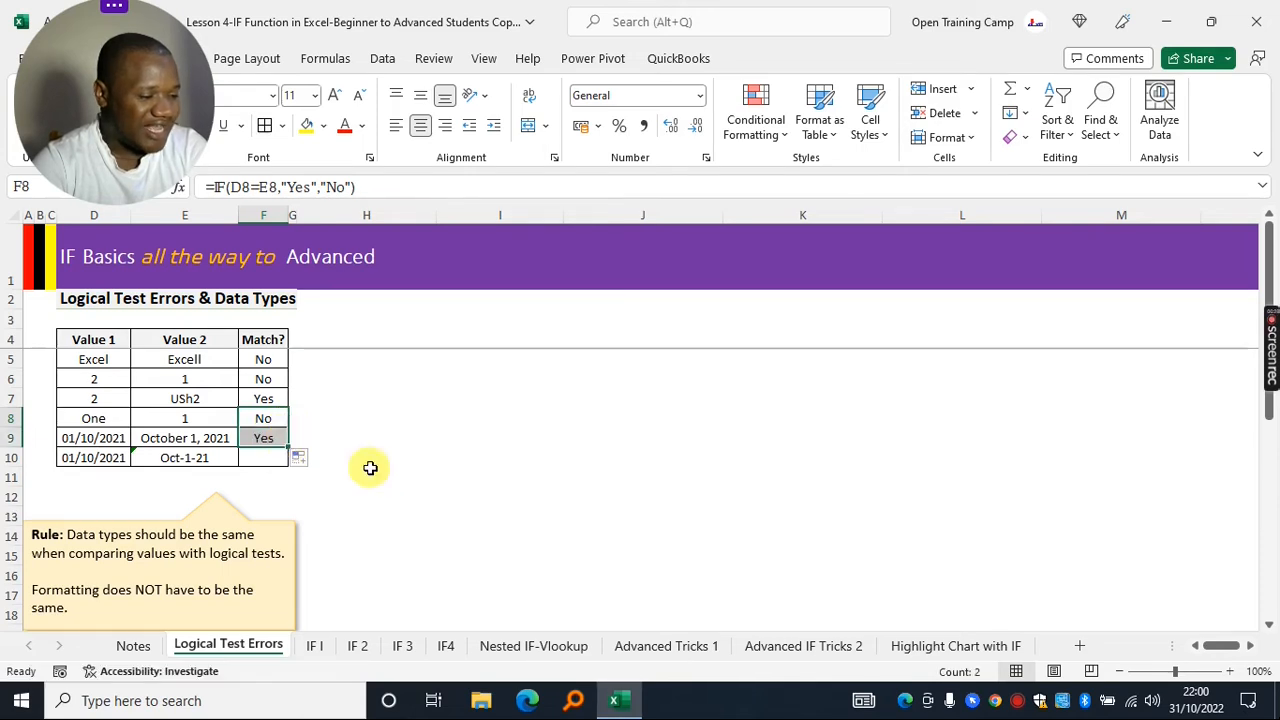
{"action": "left_click", "coordinate": [370, 468]}
{"action": "left_click", "coordinate": [264, 437]}
{"action": "left_click", "coordinate": [338, 437]}
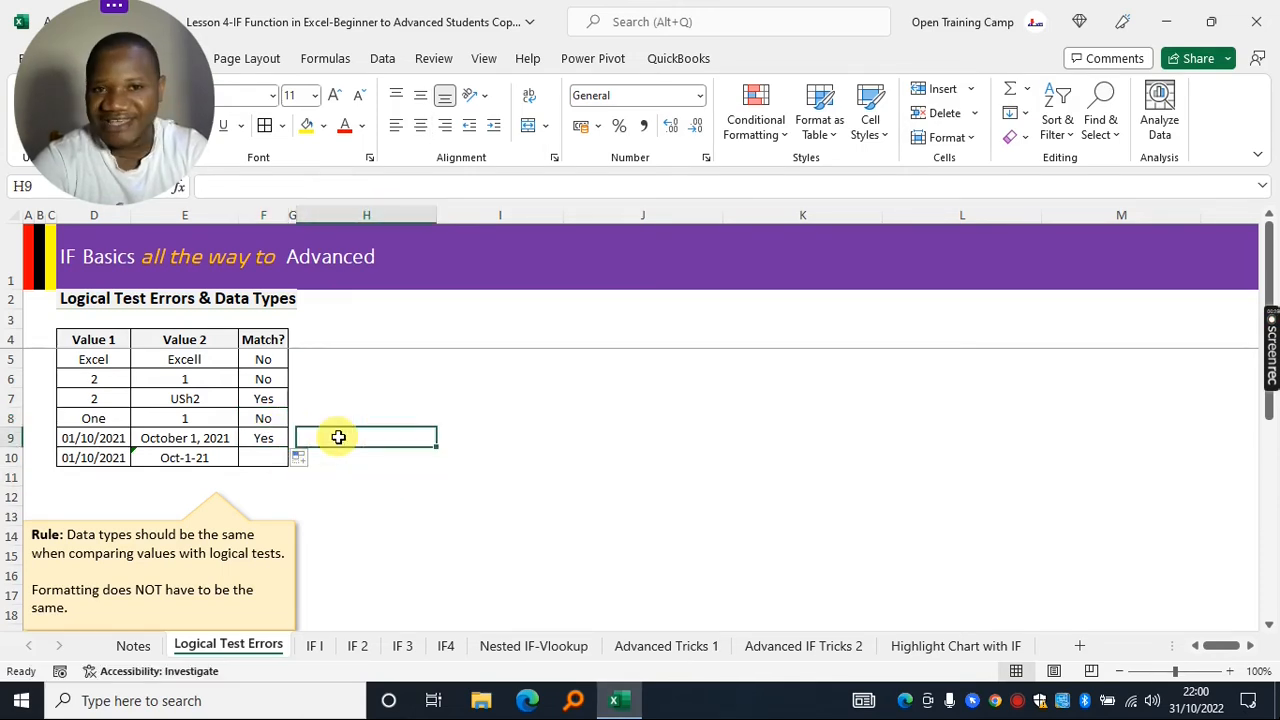
- Examine the underlying date values of D9 and E9 to compare them despite their different display formats
{"action": "left_click", "coordinate": [92, 437]}
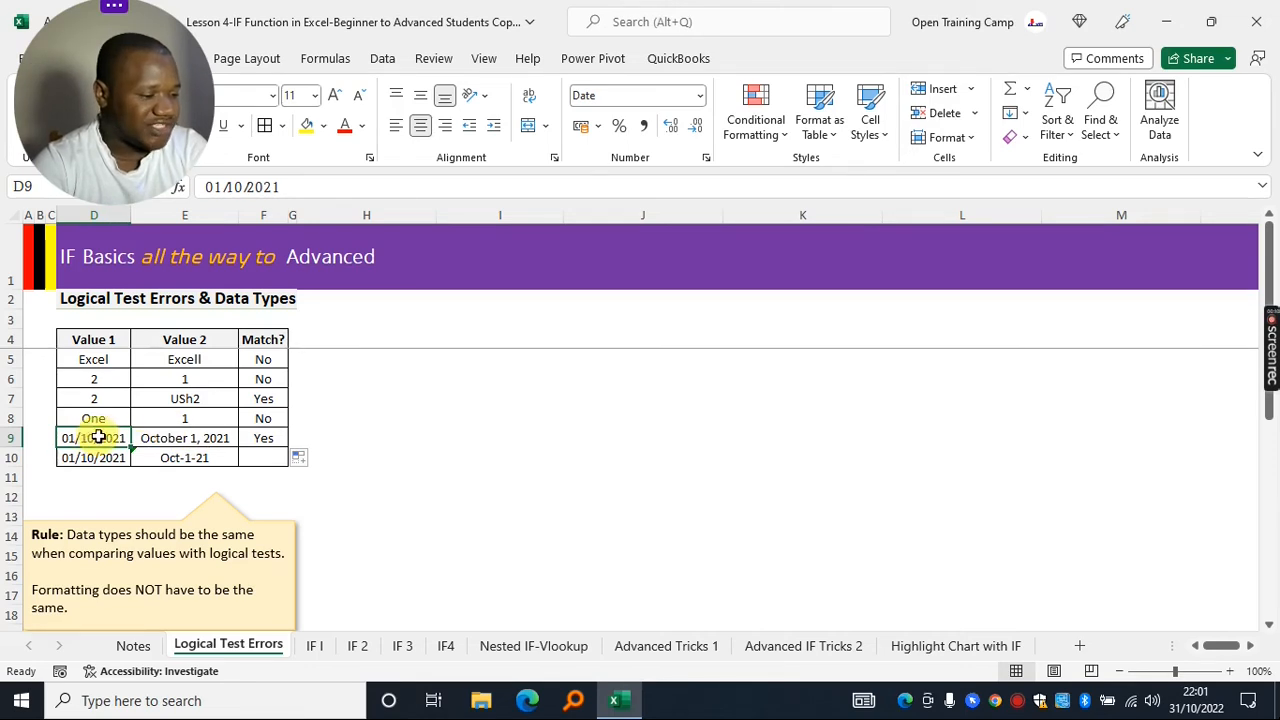
{"action": "mouse_move", "coordinate": [285, 187]}
{"action": "left_mouse_down"}
{"action": "mouse_move", "coordinate": [208, 187]}
{"action": "mouse_move", "coordinate": [295, 187]}
{"action": "left_mouse_up"}
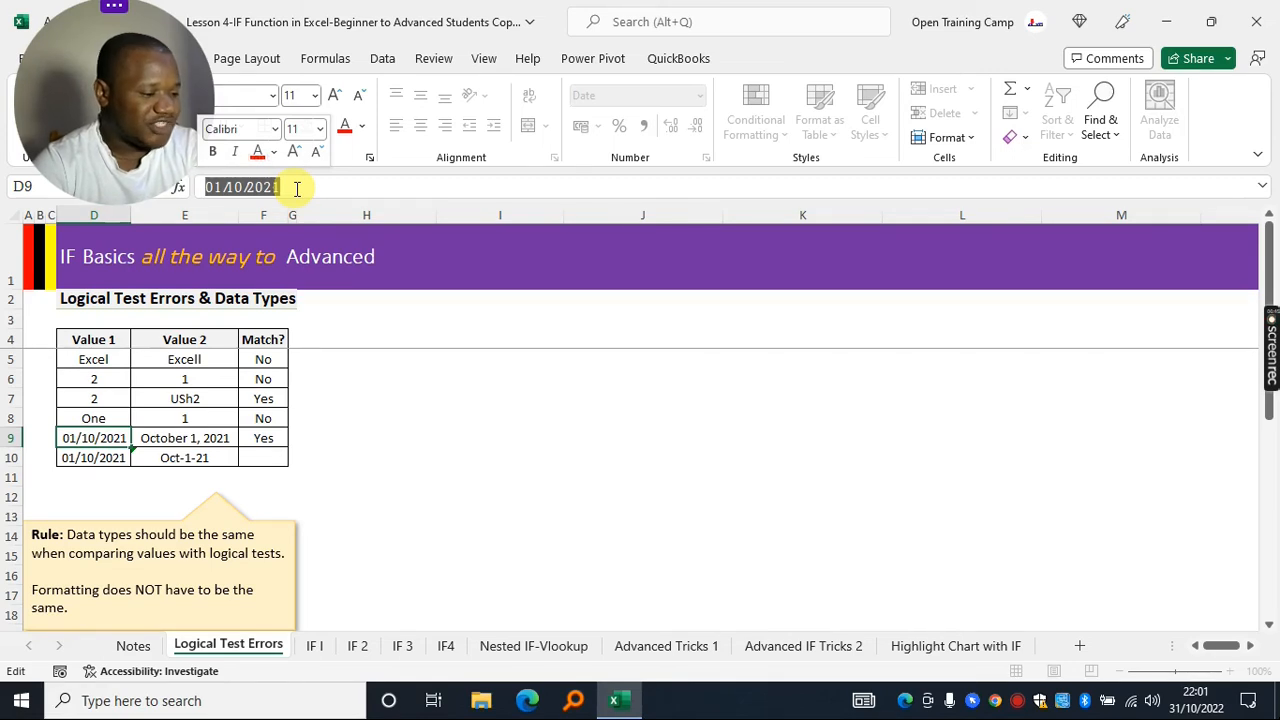
{"action": "left_click", "coordinate": [391, 474]}
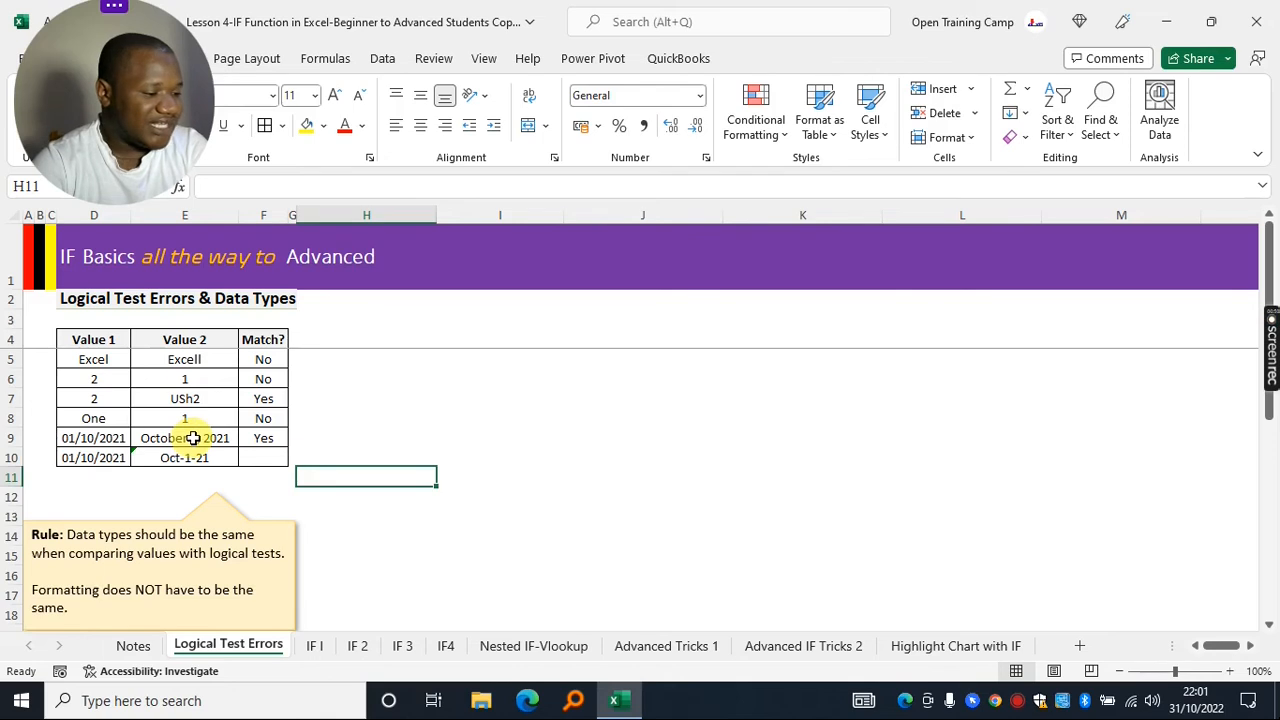
{"action": "left_click", "coordinate": [192, 438]}
{"action": "left_click", "coordinate": [303, 186]}
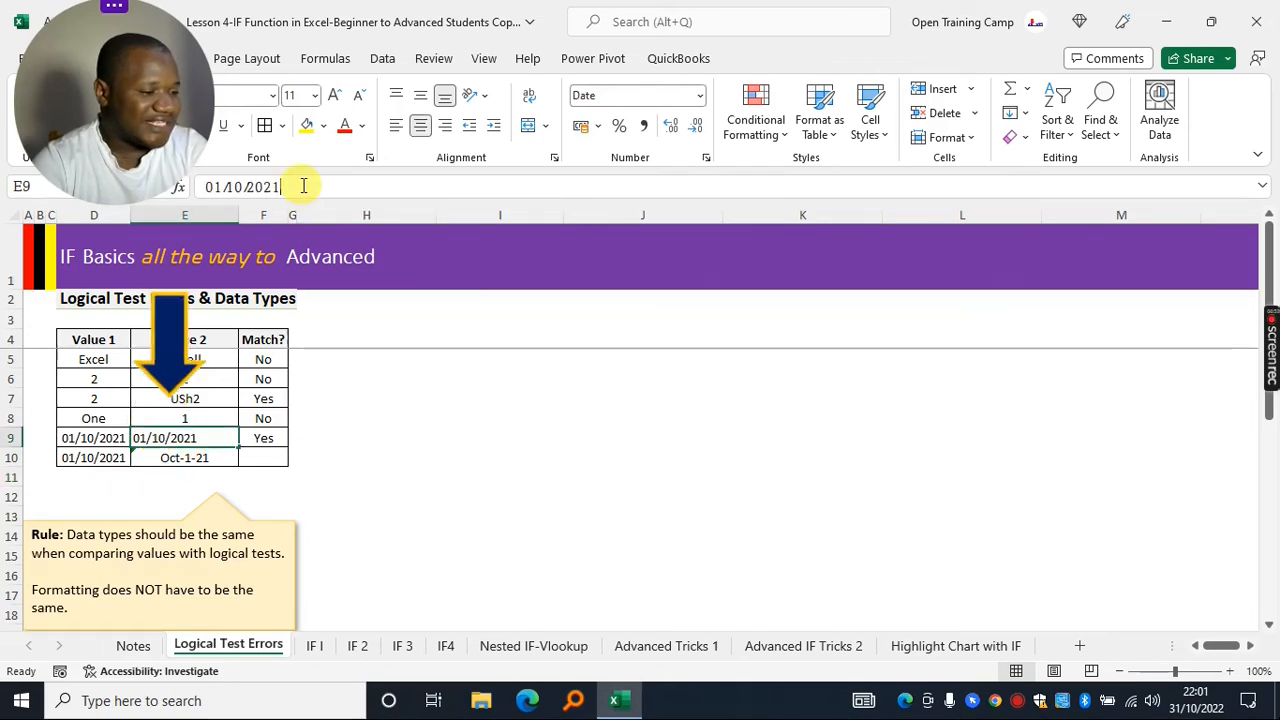
{"action": "left_click_drag", "start_coordinate": [303, 186], "coordinate": [203, 184]}
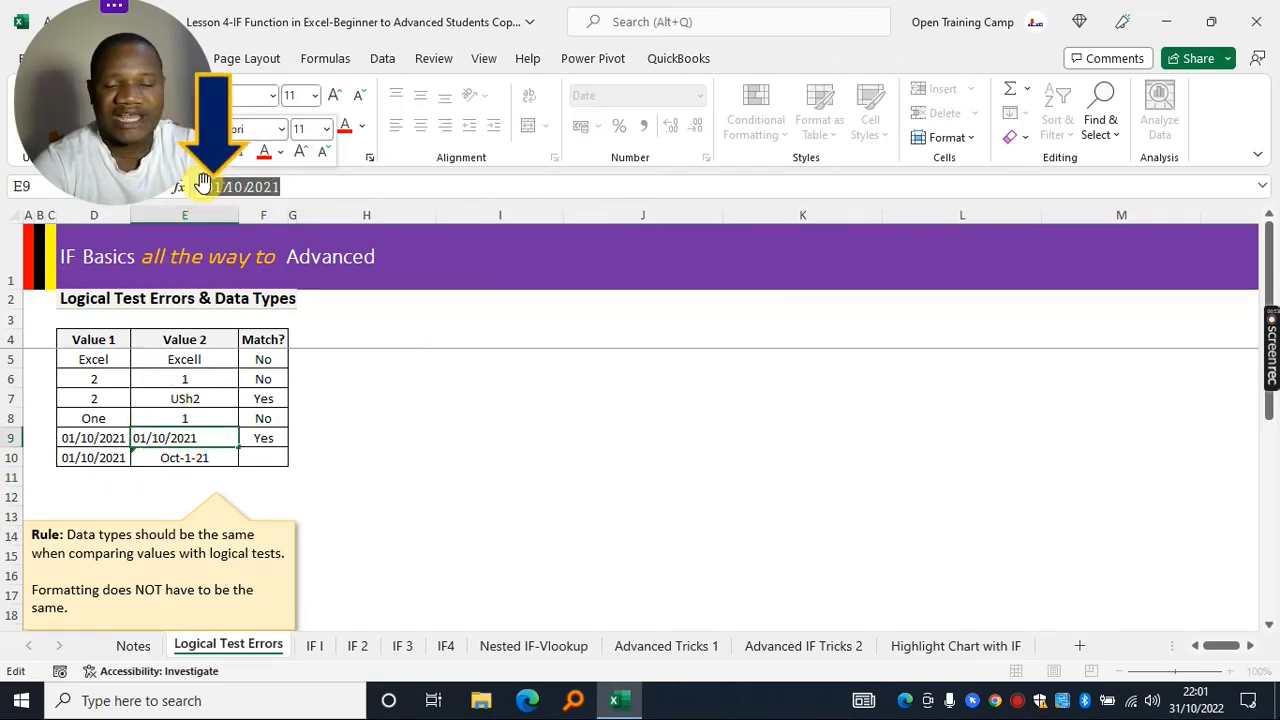
{"action": "left_click", "coordinate": [358, 441]}
{"action": "left_click_drag", "start_coordinate": [87, 446], "coordinate": [170, 436]}
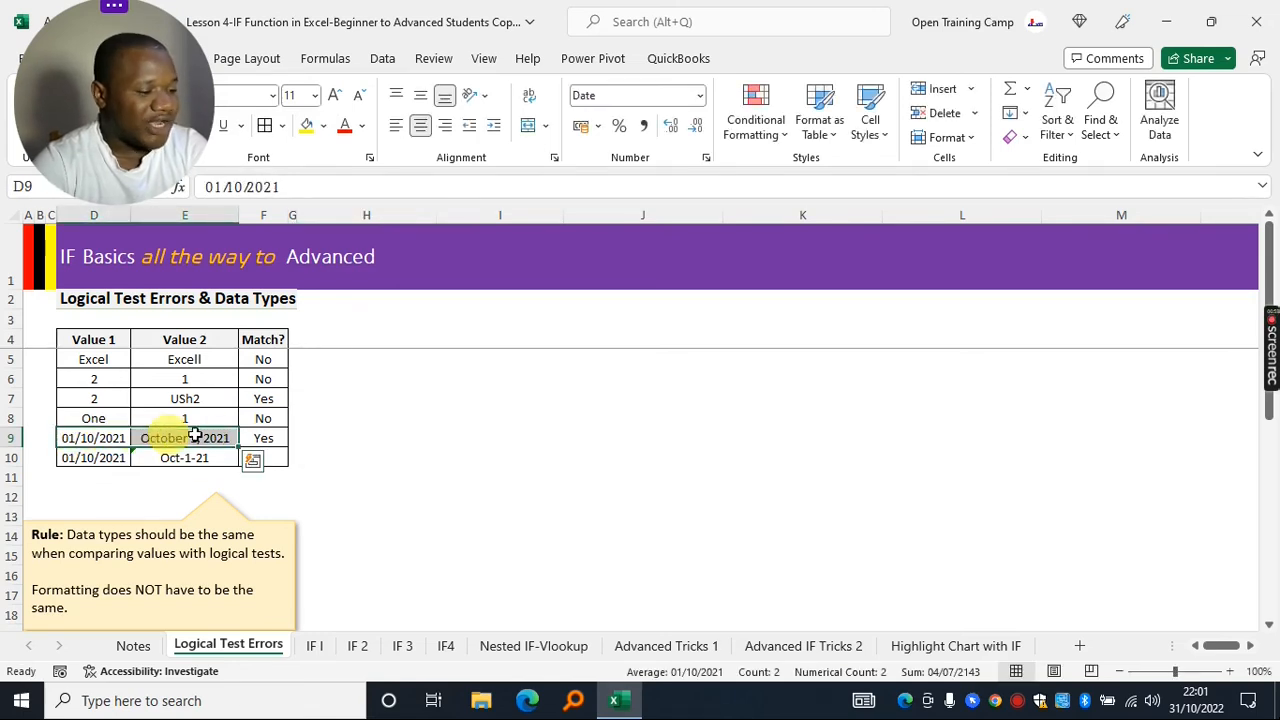
- Copy the IF formula from F9 down to F10 and check the match result for the row 10 dates
{"action": "left_click", "coordinate": [274, 440]}
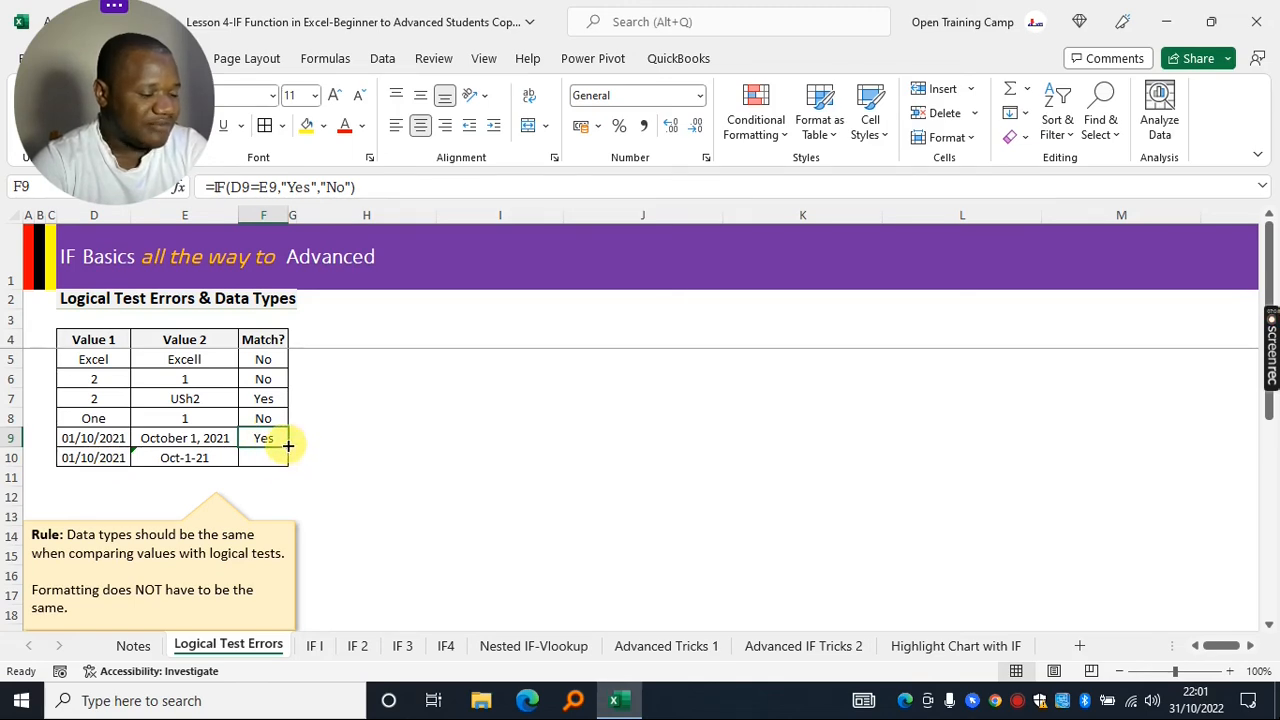
{"action": "left_click_drag", "start_coordinate": [287, 446], "coordinate": [282, 460]}
{"action": "left_click", "coordinate": [337, 452]}
{"action": "left_click", "coordinate": [251, 463]}
{"action": "left_click", "coordinate": [362, 445]}
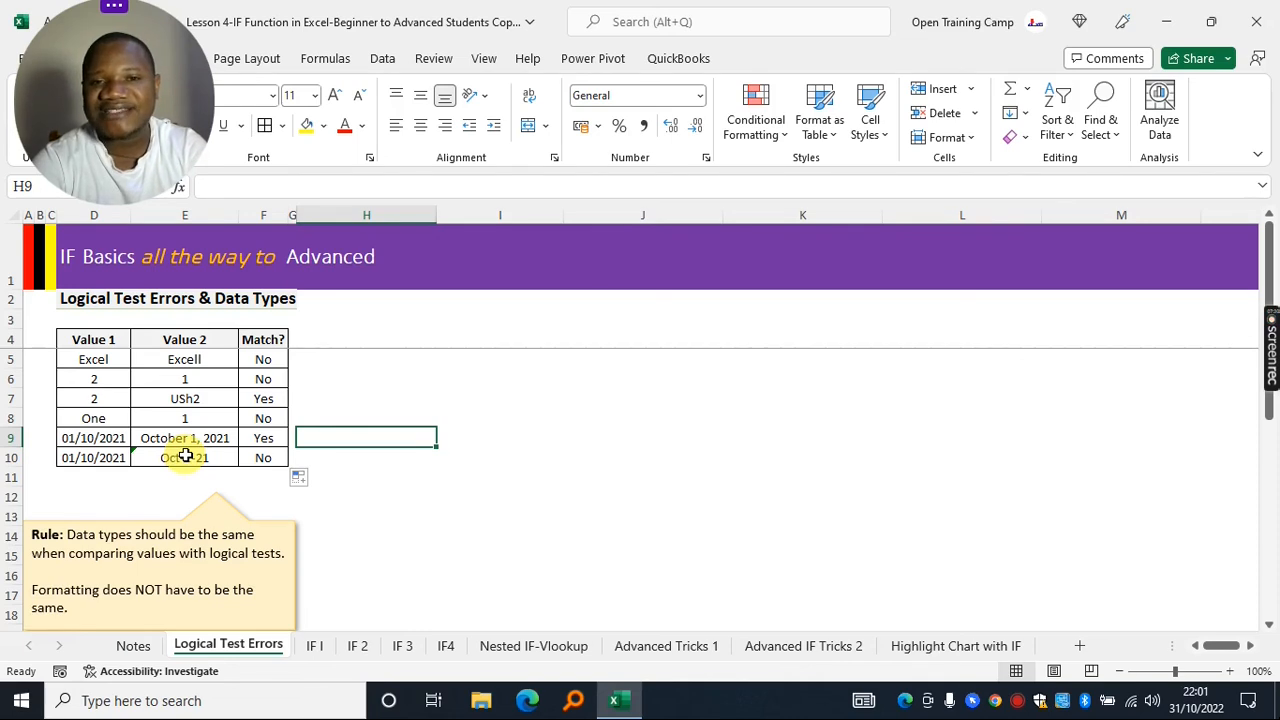
{"action": "left_click", "coordinate": [263, 455]}
{"action": "left_click", "coordinate": [338, 454]}
{"action": "left_click", "coordinate": [266, 457]}
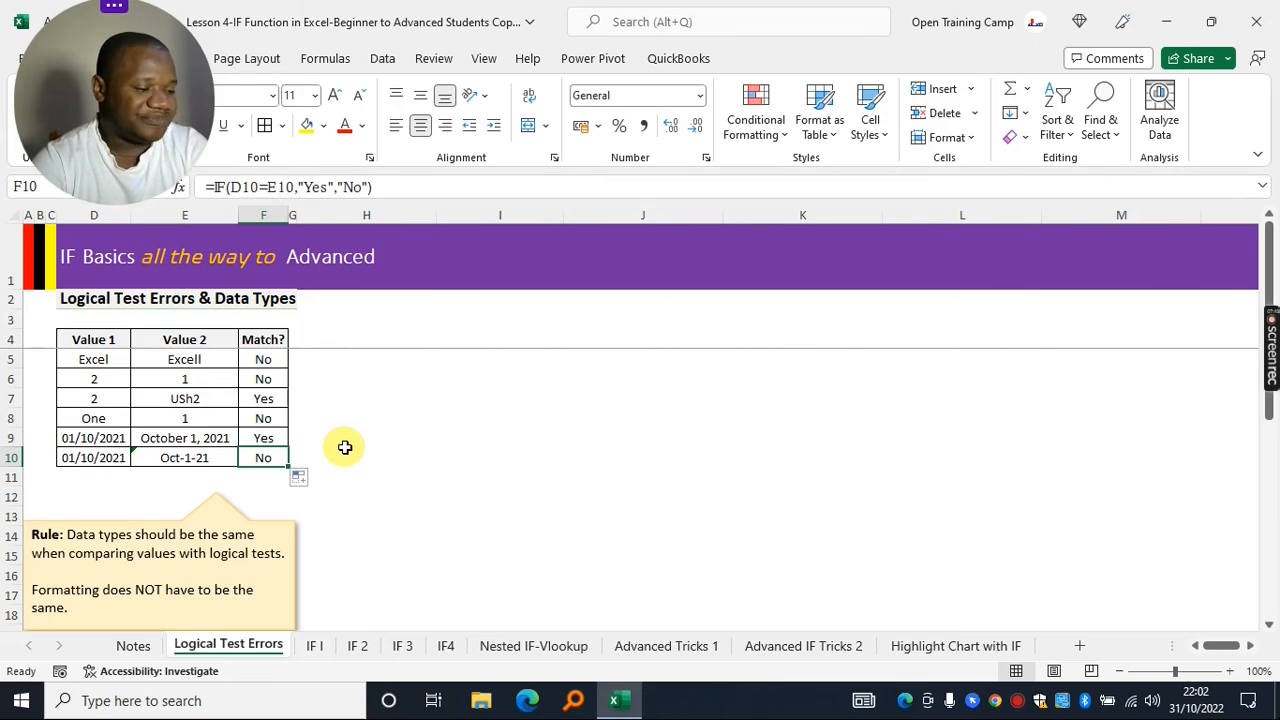
{"action": "left_click", "coordinate": [344, 452]}
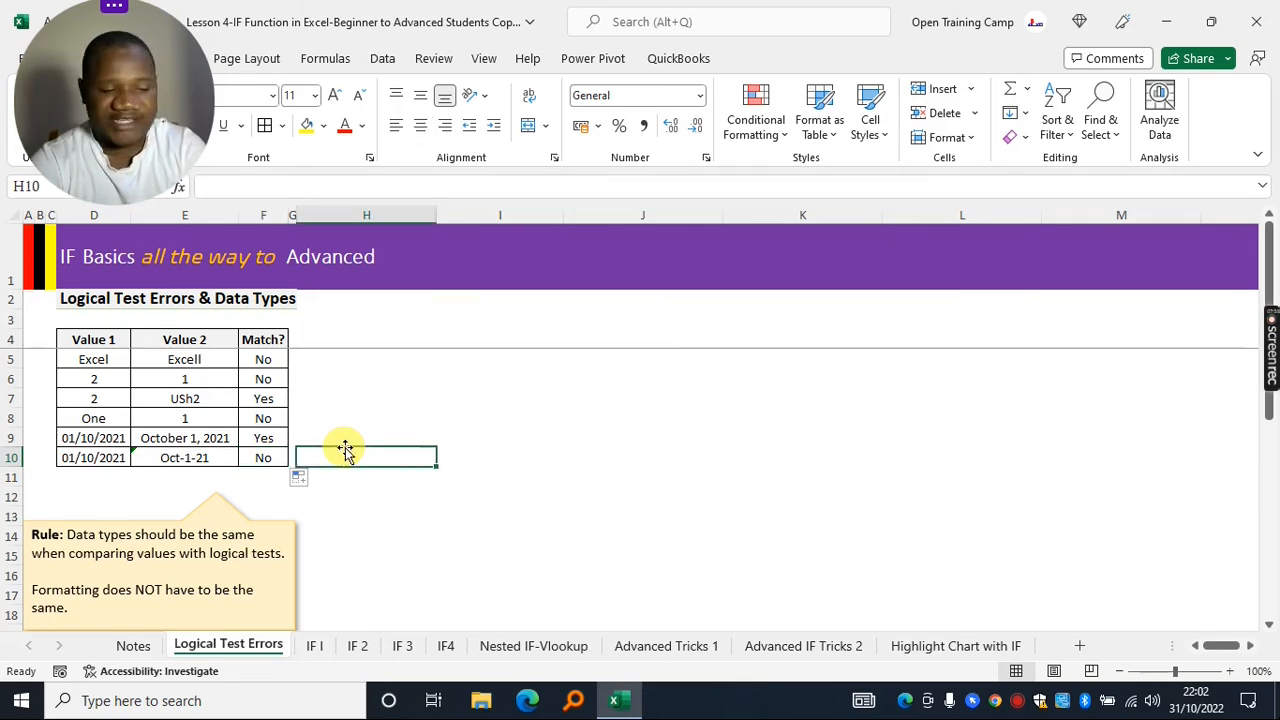